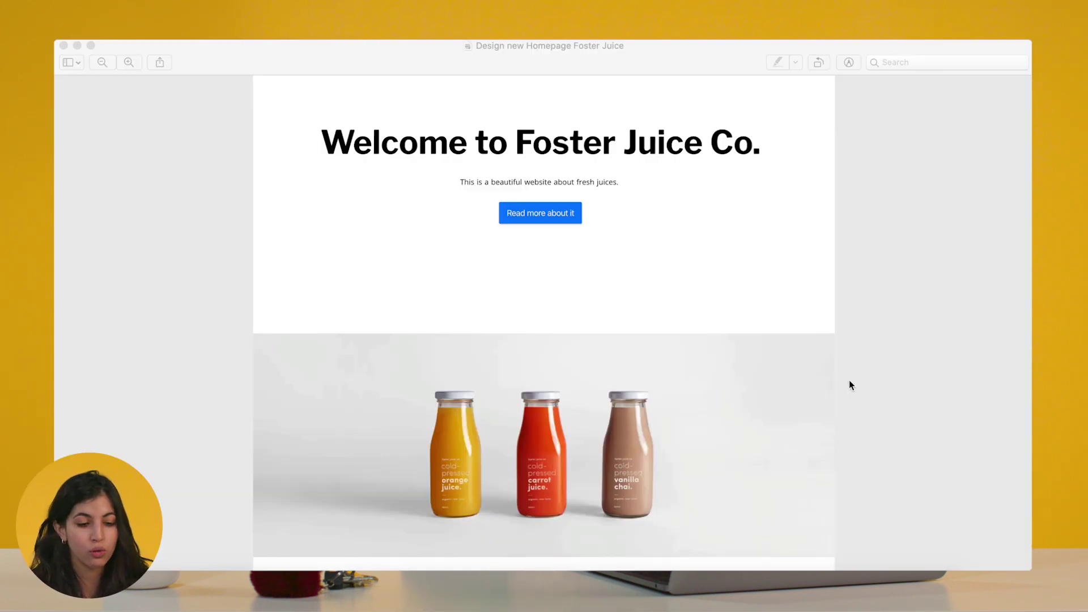
# - Review the new Foster Juice homepage design and its sliced version, from the hero section down to the features section
pyautogui.scroll(-15, 849, 386)
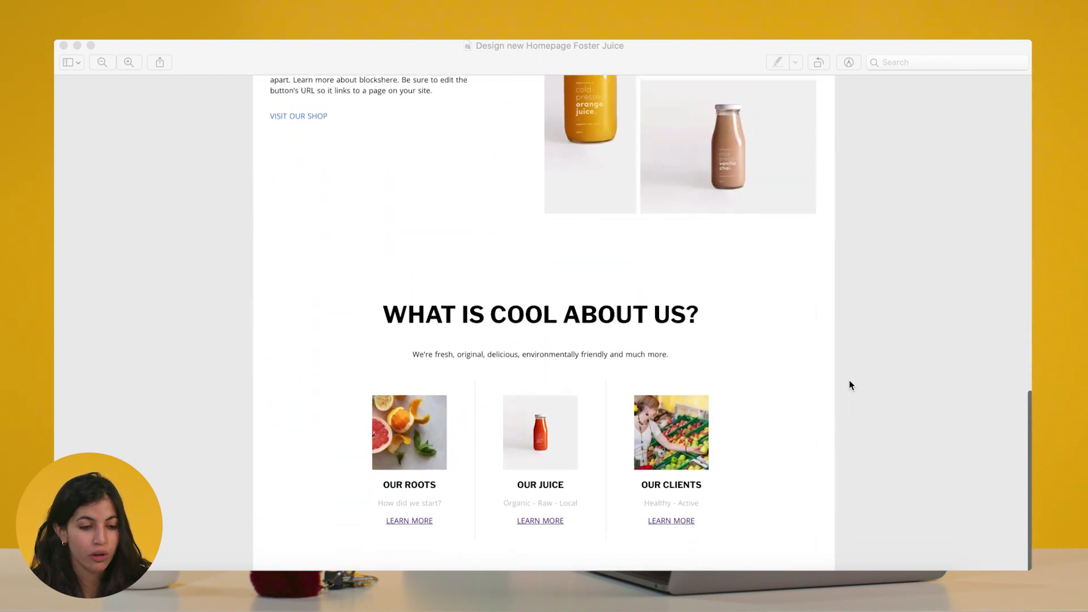
pyautogui.scroll(15, 849, 381)
pyautogui.scroll(2, 848, 385)
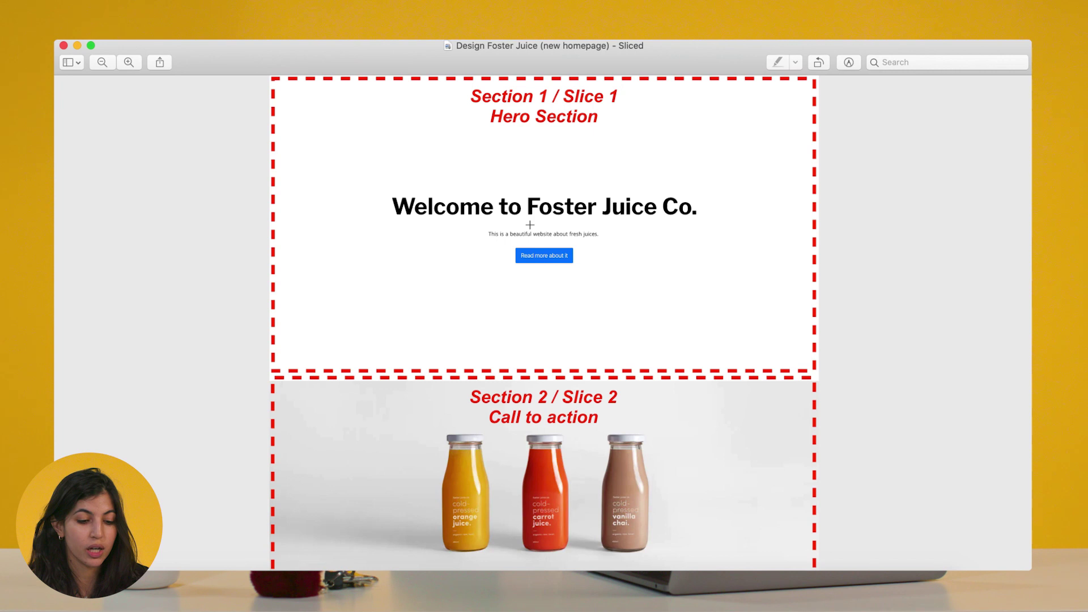
pyautogui.scroll(-15, 529, 225)
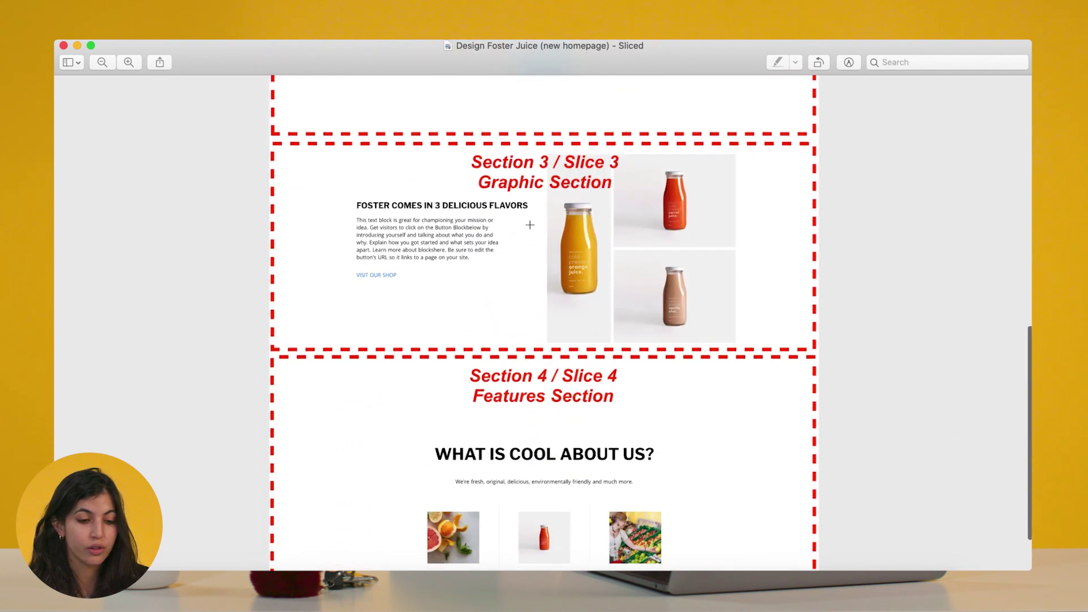
pyautogui.scroll(-3, 530, 225)
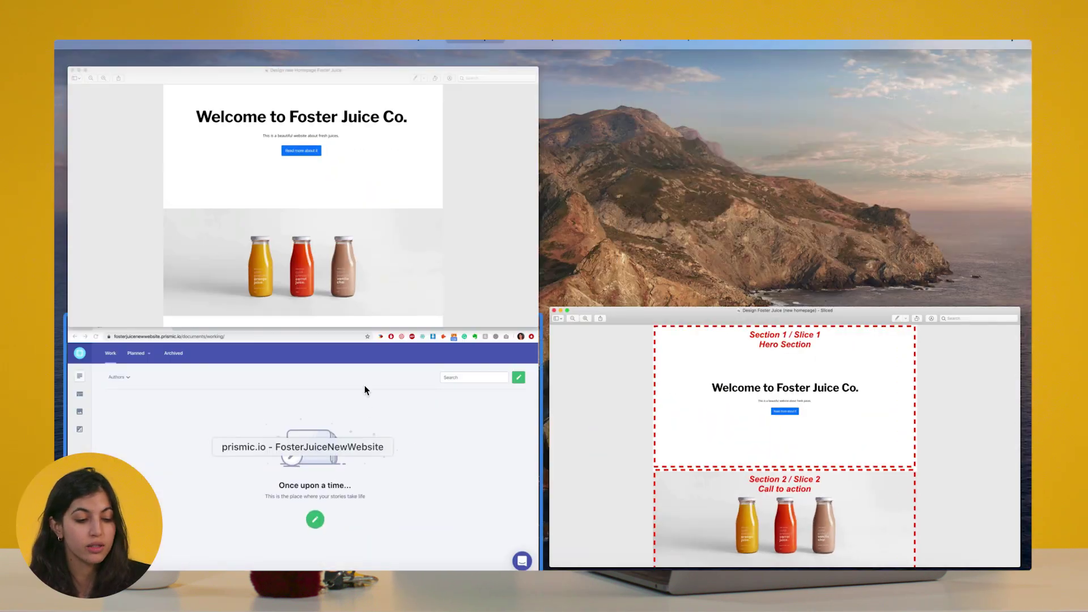
# - Switch to the Prismic repository and create a repeatable custom type named "Page"
pyautogui.click(374, 447)
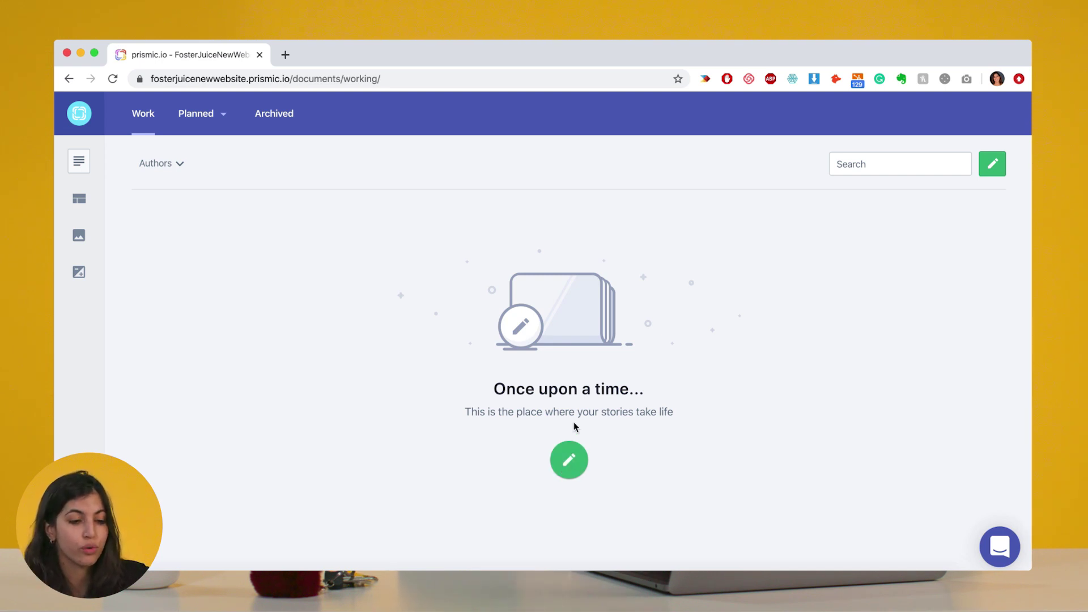
pyautogui.click(568, 461)
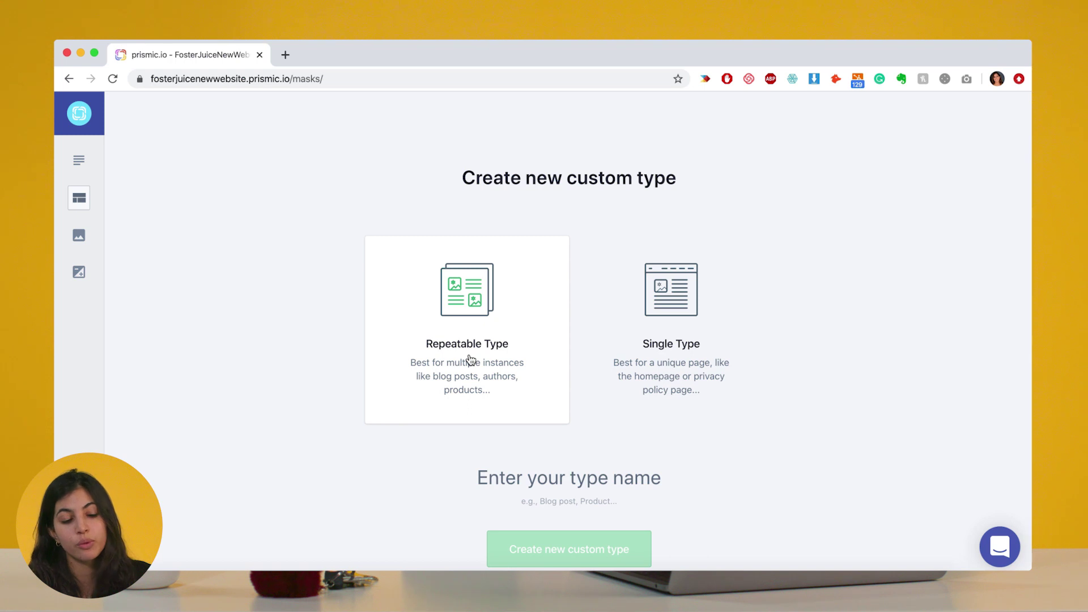
pyautogui.write('Page')
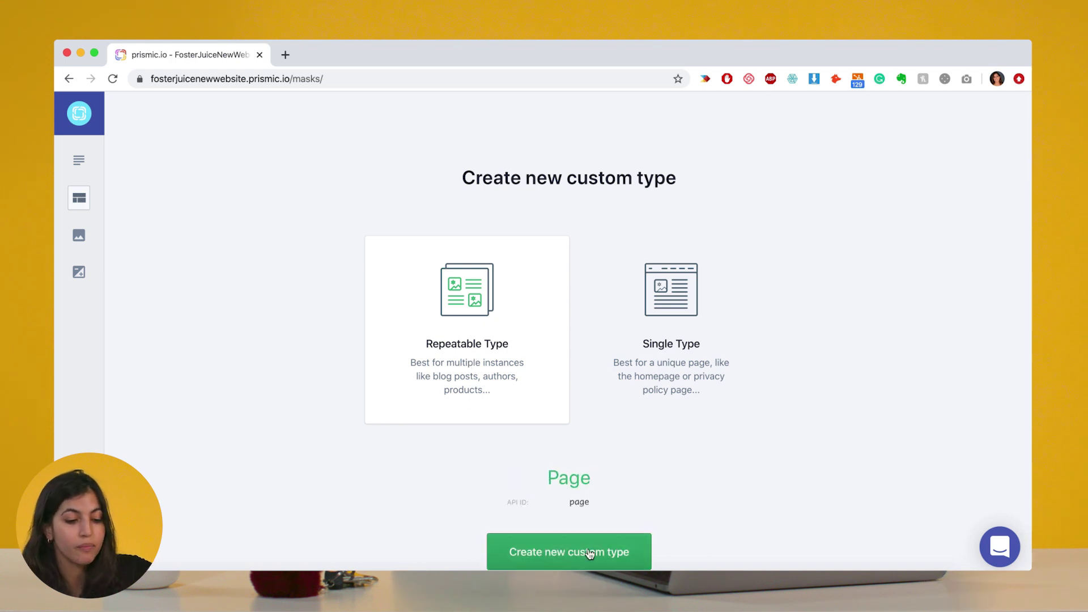
pyautogui.click(553, 561)
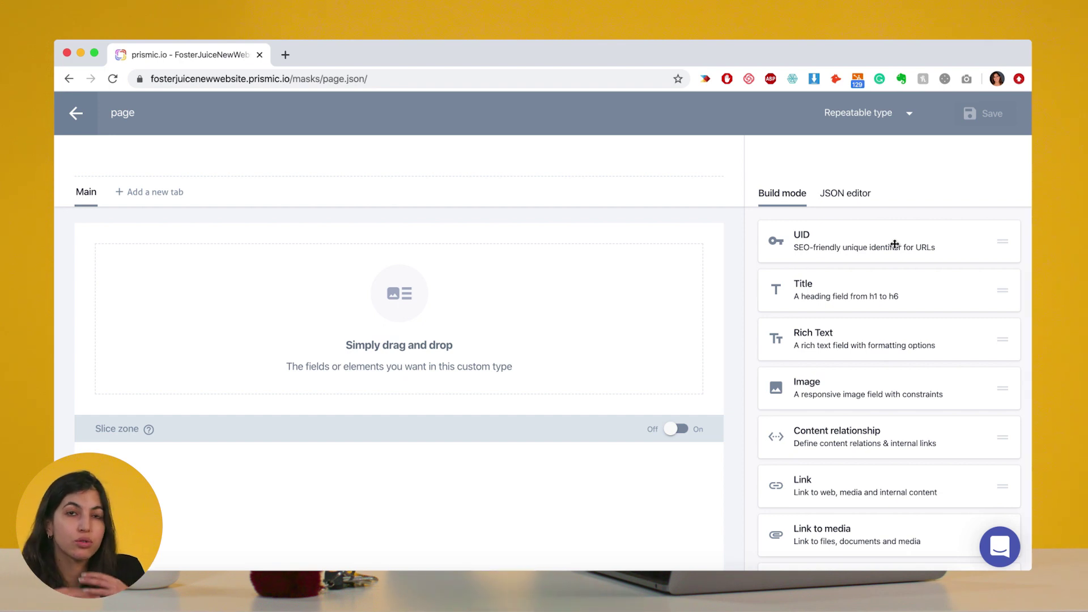
# - Add a UID field named "UID" to the page type with the placeholder "Define UID here"
pyautogui.moveTo(820, 239); pyautogui.dragTo(449, 278)
pyautogui.write('UID')
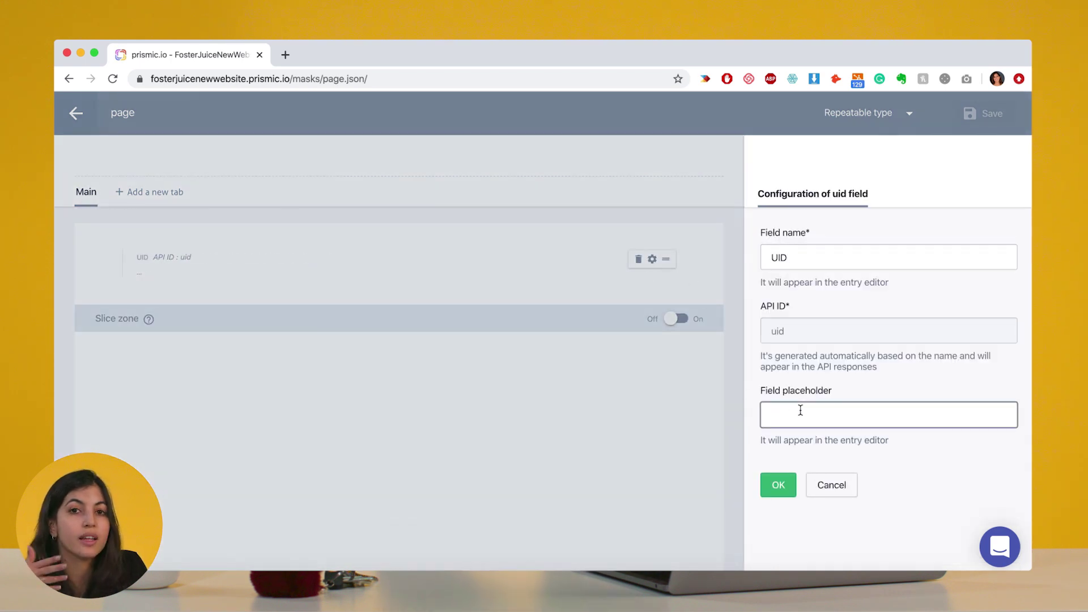
pyautogui.write('Define UID')
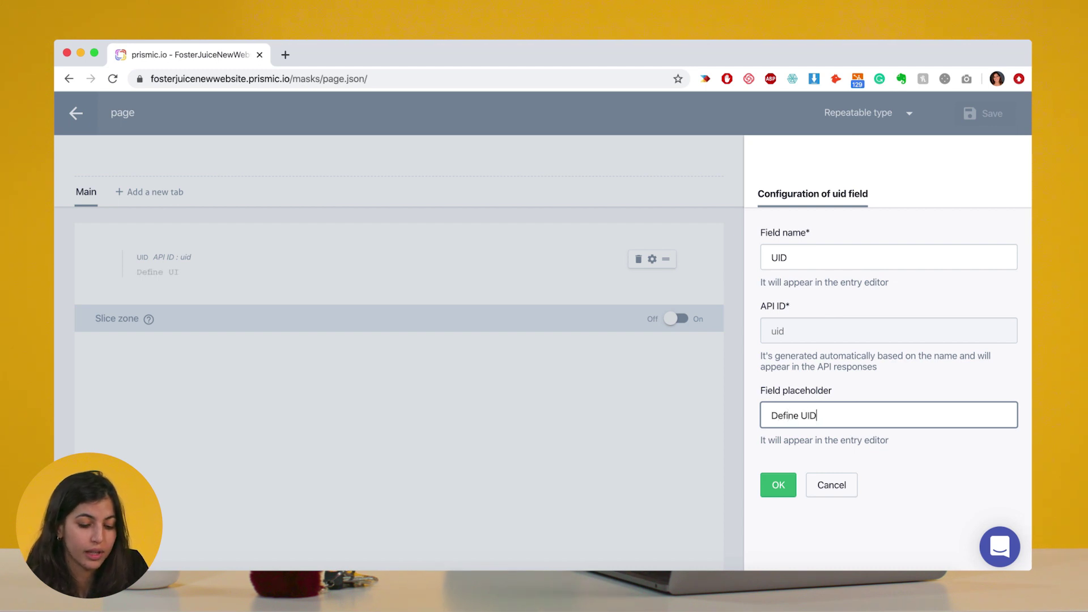
pyautogui.write(' here')
pyautogui.click(779, 484)
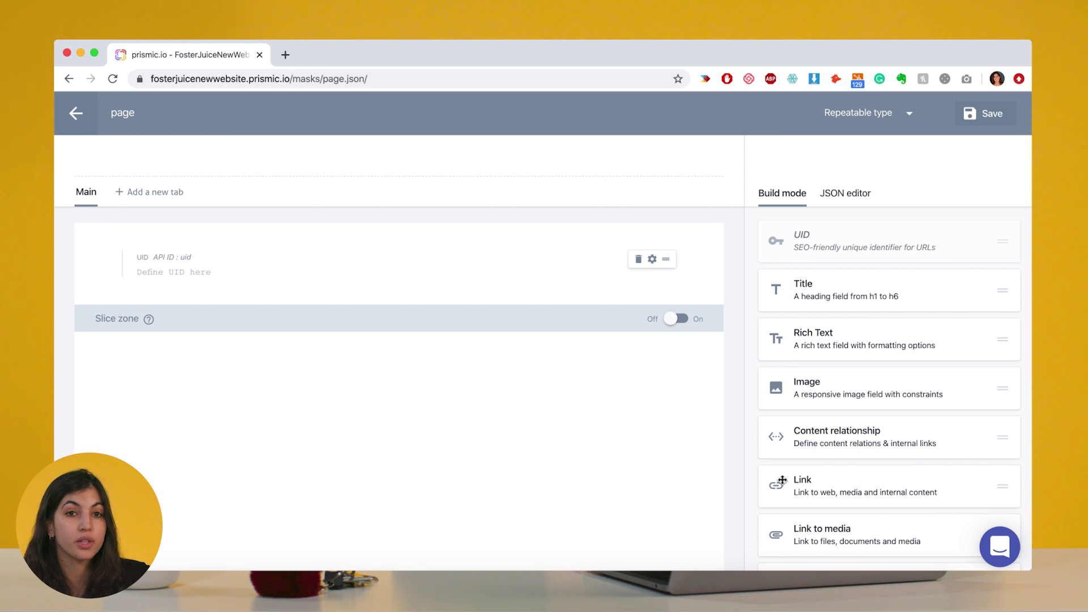
# - Add a Title field named "Title" below the UID, with placeholder "Enter Title here" and only the h1 heading allowed
pyautogui.moveTo(825, 291); pyautogui.dragTo(393, 290)
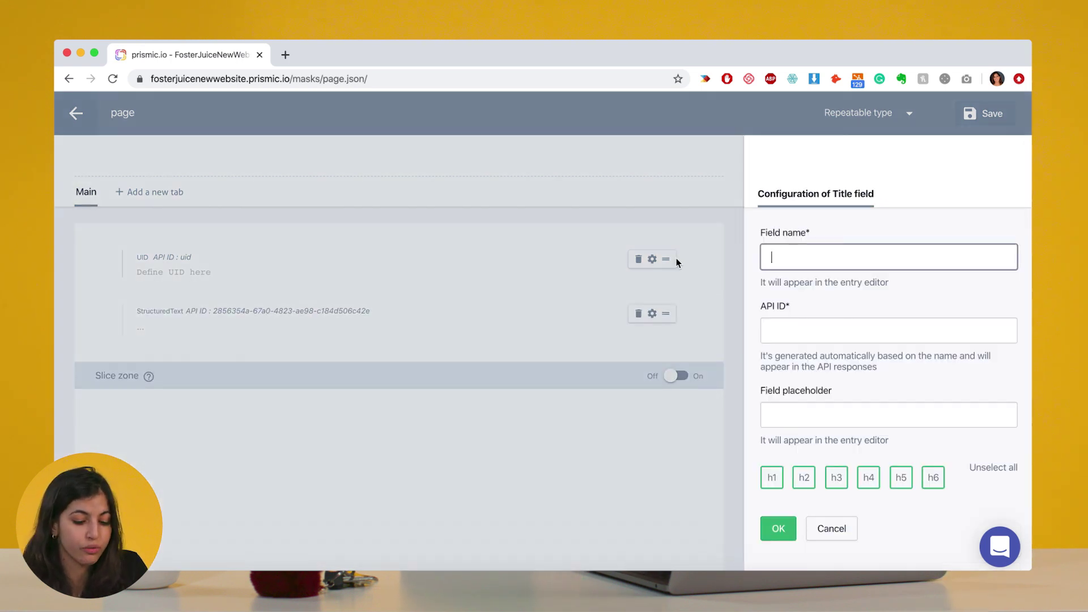
pyautogui.write('Title')
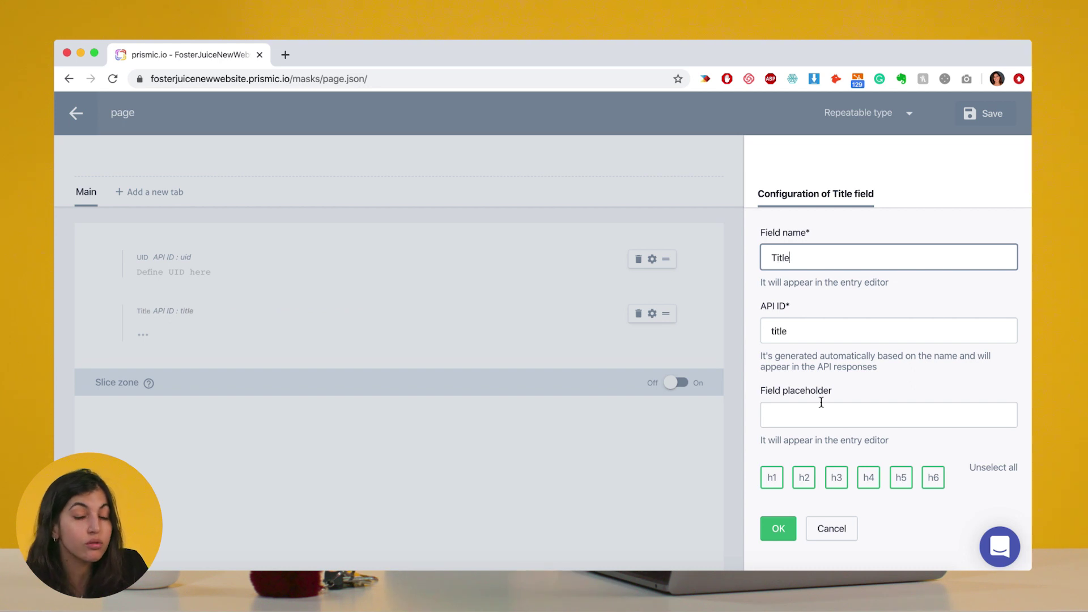
pyautogui.click(817, 407)
pyautogui.write('En')
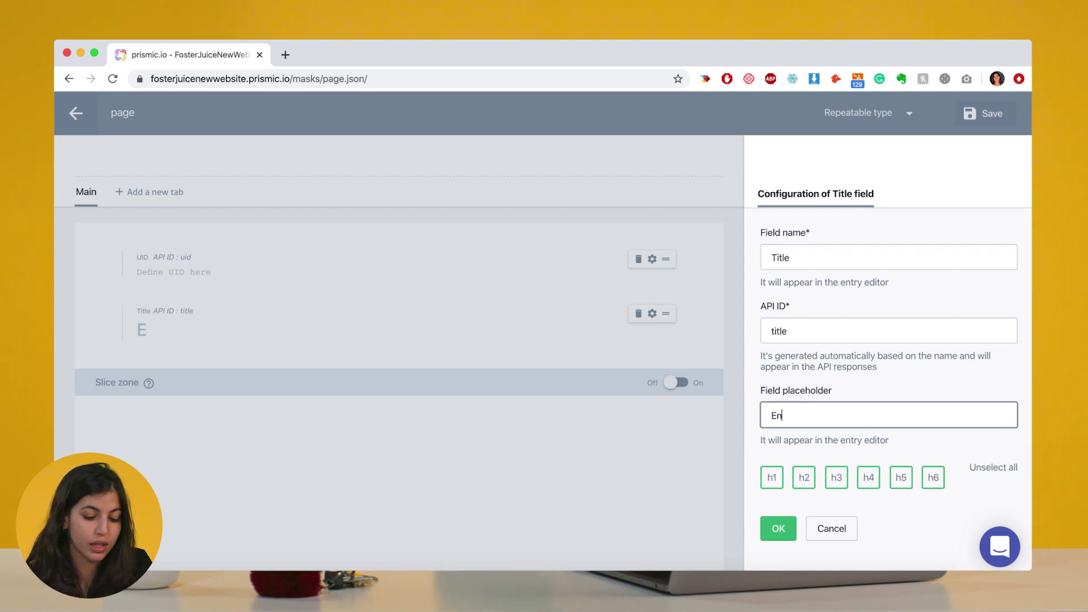
pyautogui.write('ter Title here')
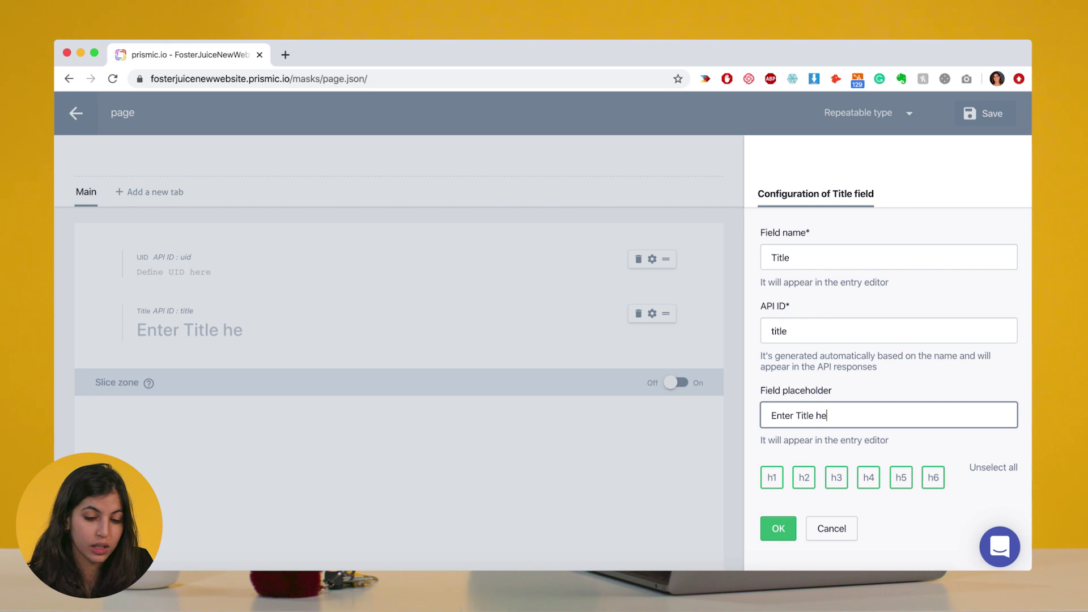
pyautogui.click(993, 469)
pyautogui.click(771, 482)
pyautogui.click(784, 539)
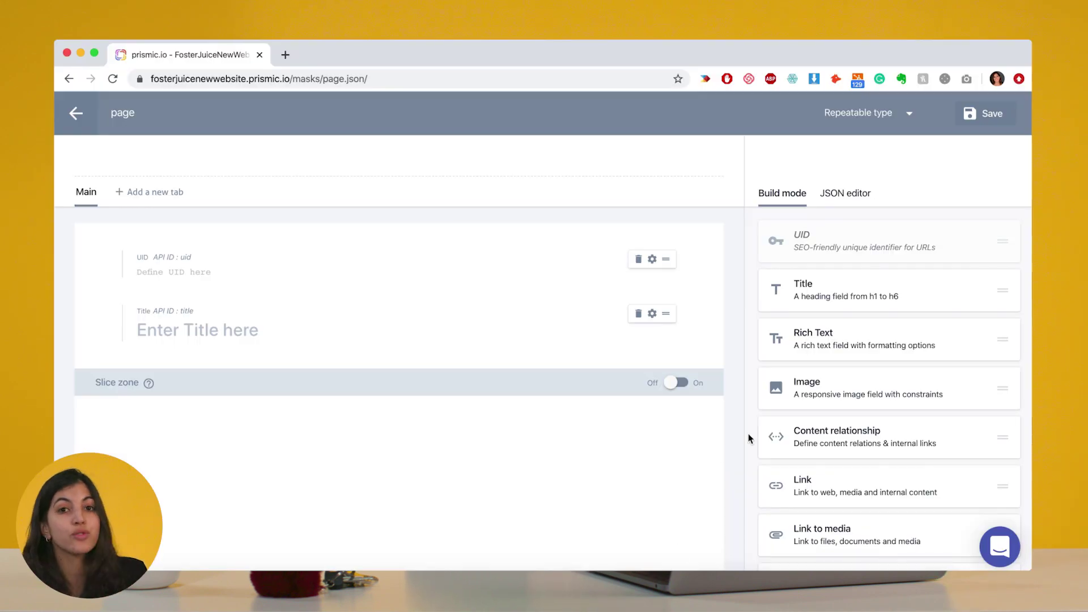
# - Switch to the sliced homepage design and examine the contents of the Hero and Call to action sections
pyautogui.press('ctrl+super+f')
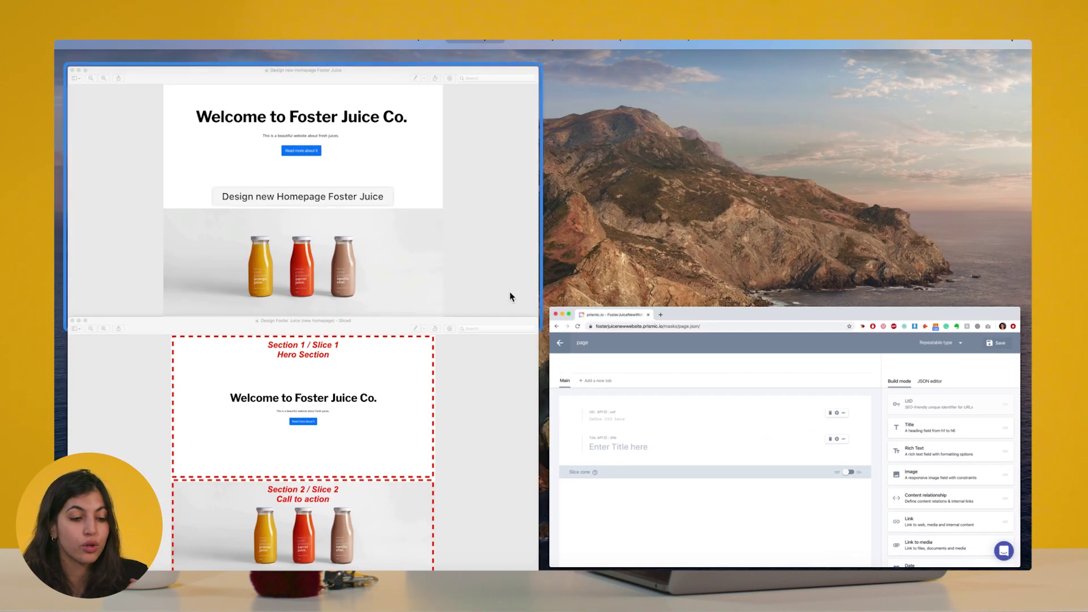
pyautogui.click(345, 433)
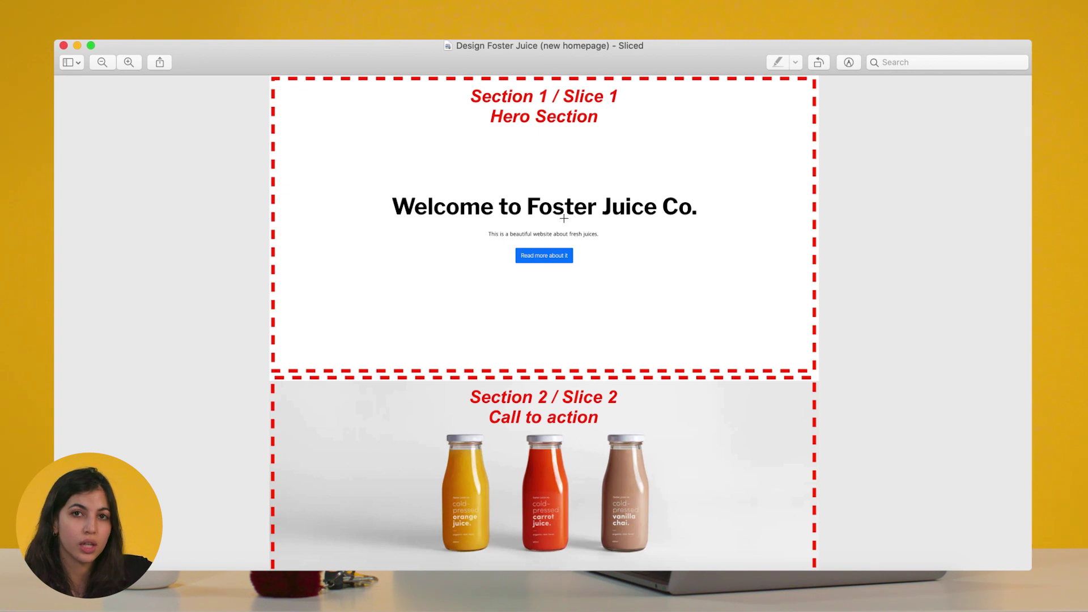
pyautogui.scroll(-5, 566, 331)
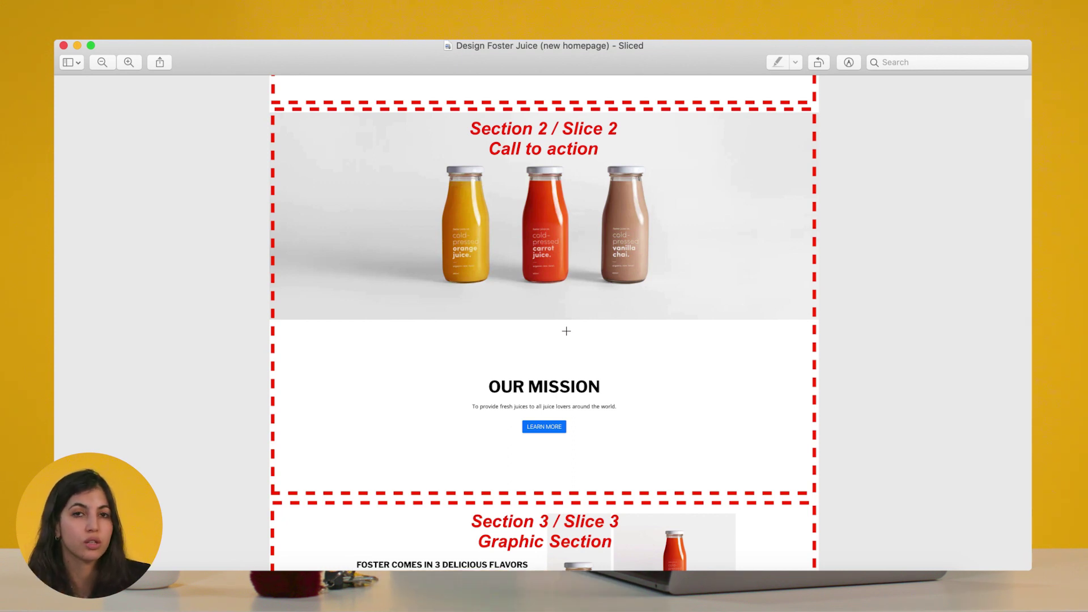
pyautogui.scroll(2, 566, 331)
pyautogui.scroll(-2, 566, 336)
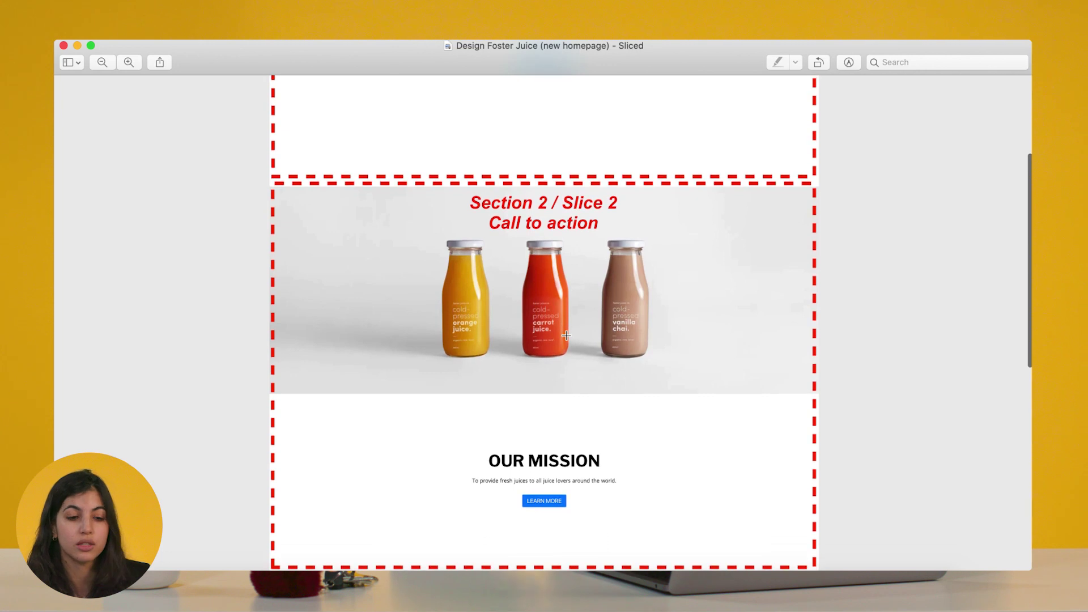
pyautogui.scroll(5, 566, 336)
pyautogui.scroll(1, 566, 336)
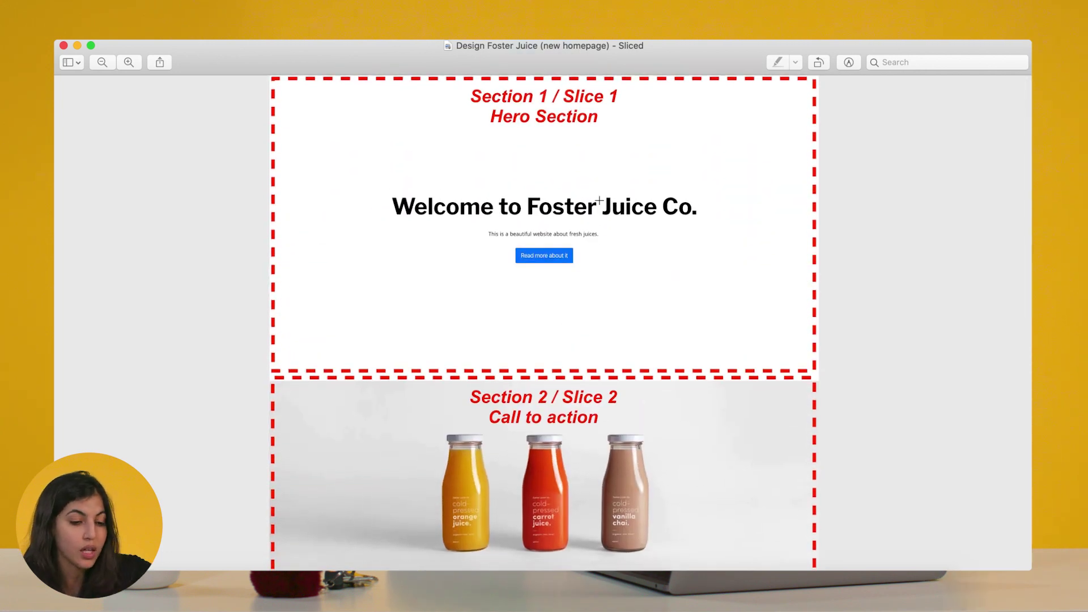
# - Return to the Prismic page type in the browser and turn on its slice zone
pyautogui.hotkey('ctrl', 'Up')
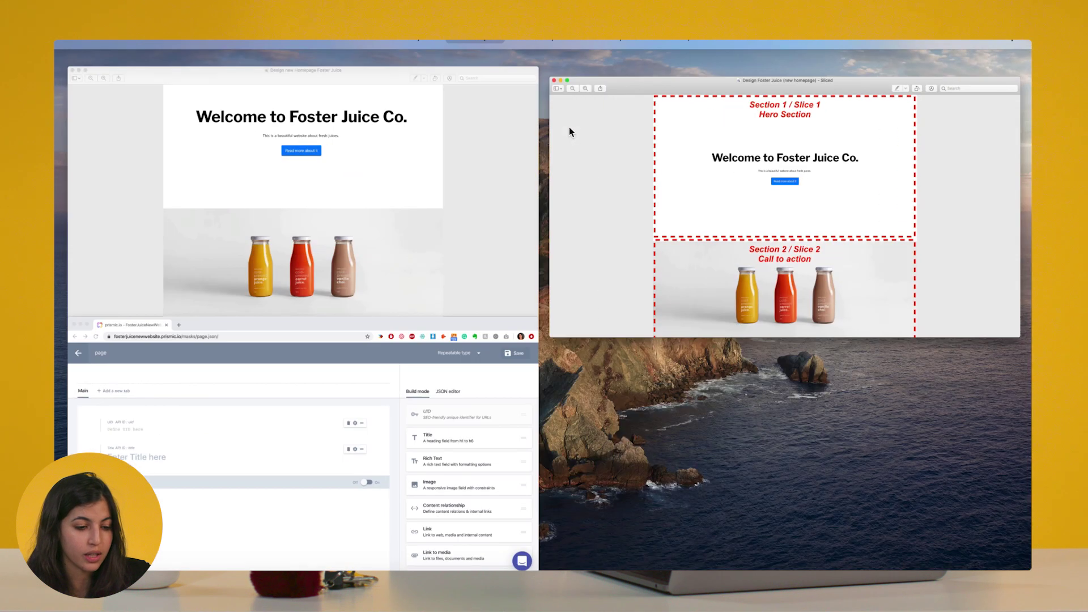
pyautogui.click(372, 396)
pyautogui.click(681, 384)
pyautogui.scroll(-2, 682, 381)
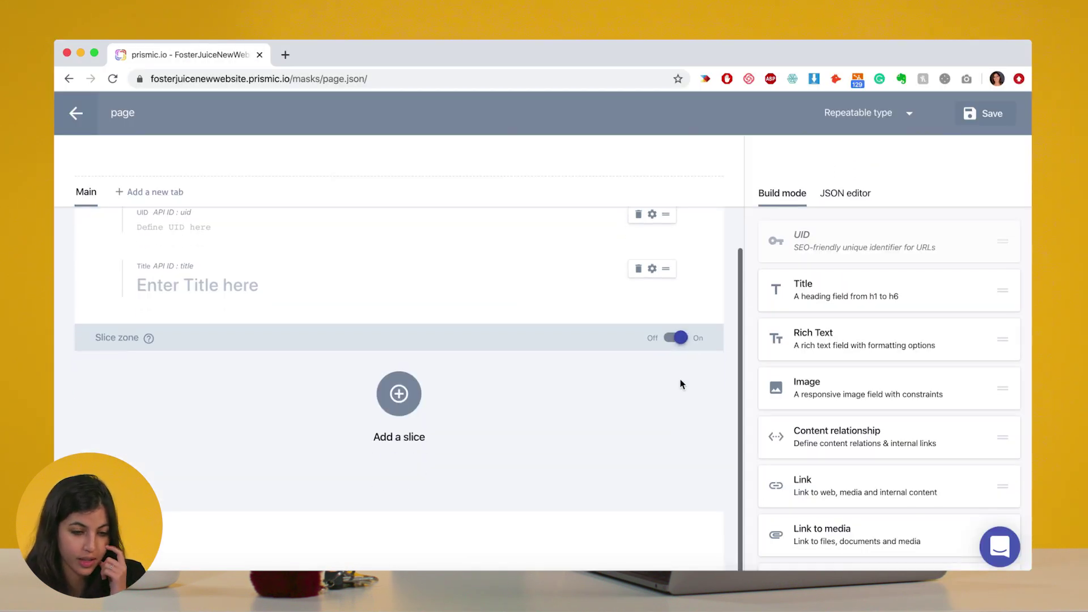
# - Start a new slice named "Hero Section" with the description "Hero with button(s)"
pyautogui.click(397, 400)
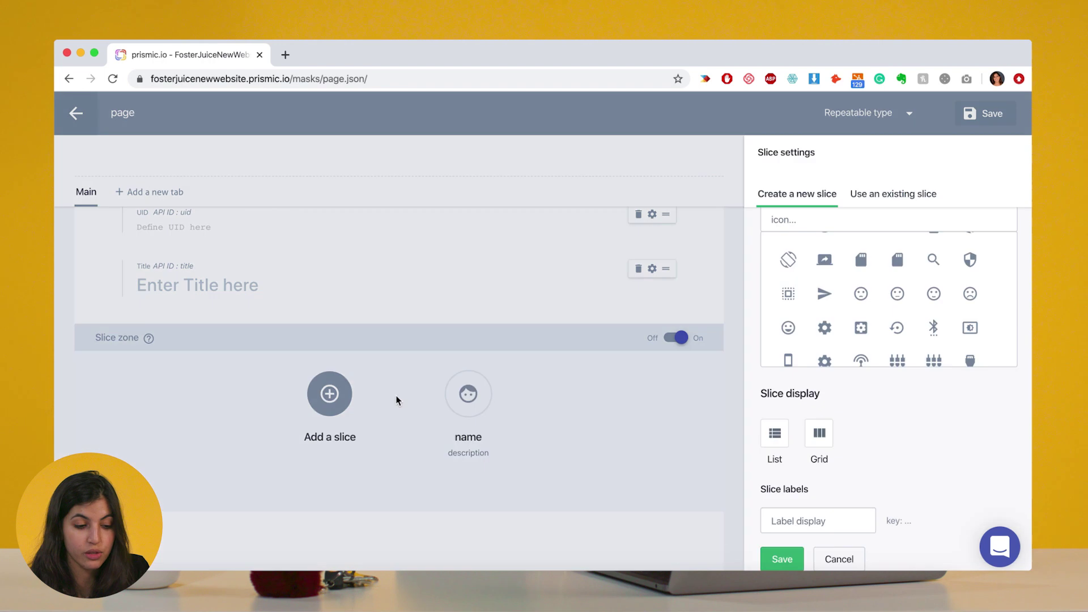
pyautogui.scroll(-5, 864, 287)
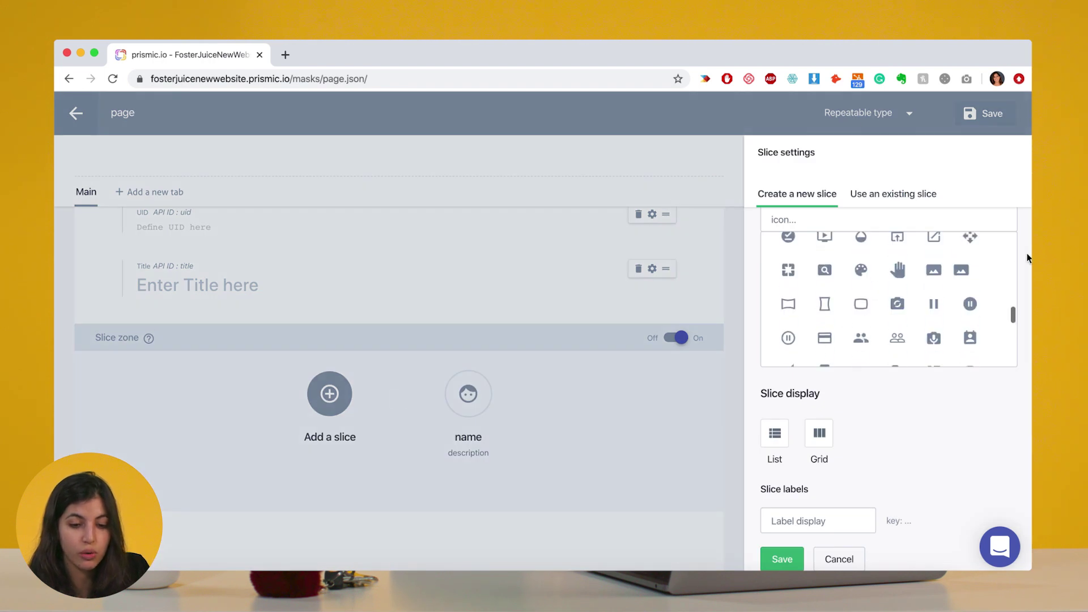
pyautogui.scroll(3, 1027, 257)
pyautogui.click(841, 251)
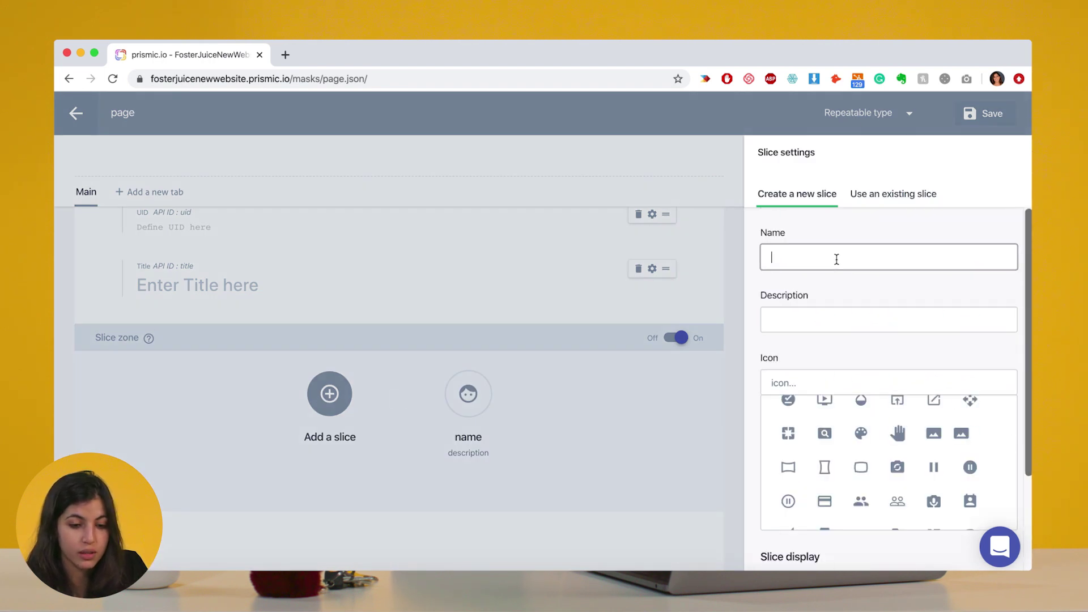
pyautogui.write('Hero Section')
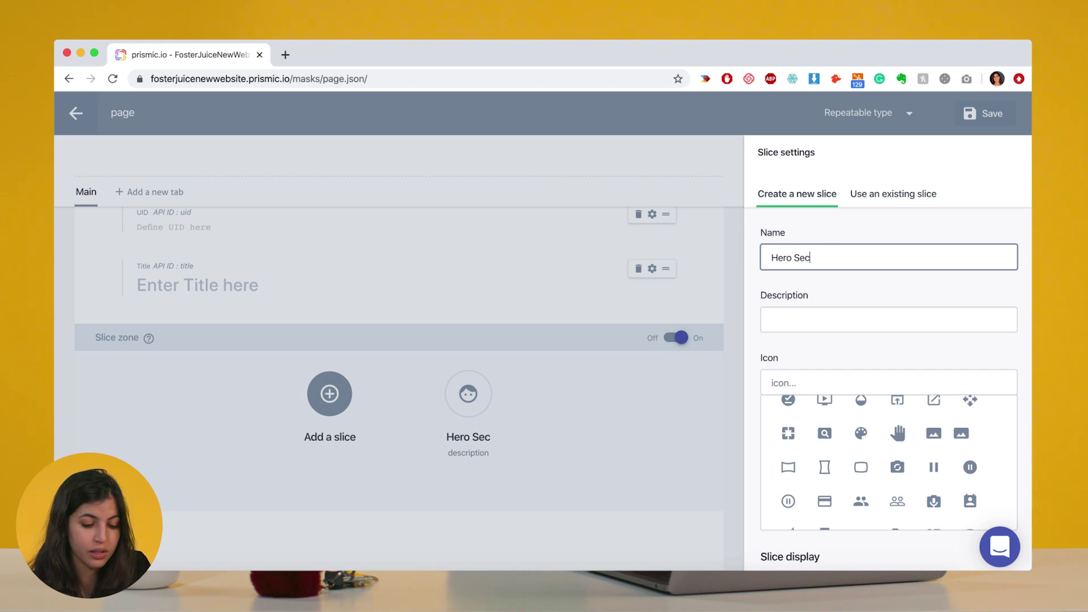
pyautogui.click(848, 315)
pyautogui.write('Hero with ')
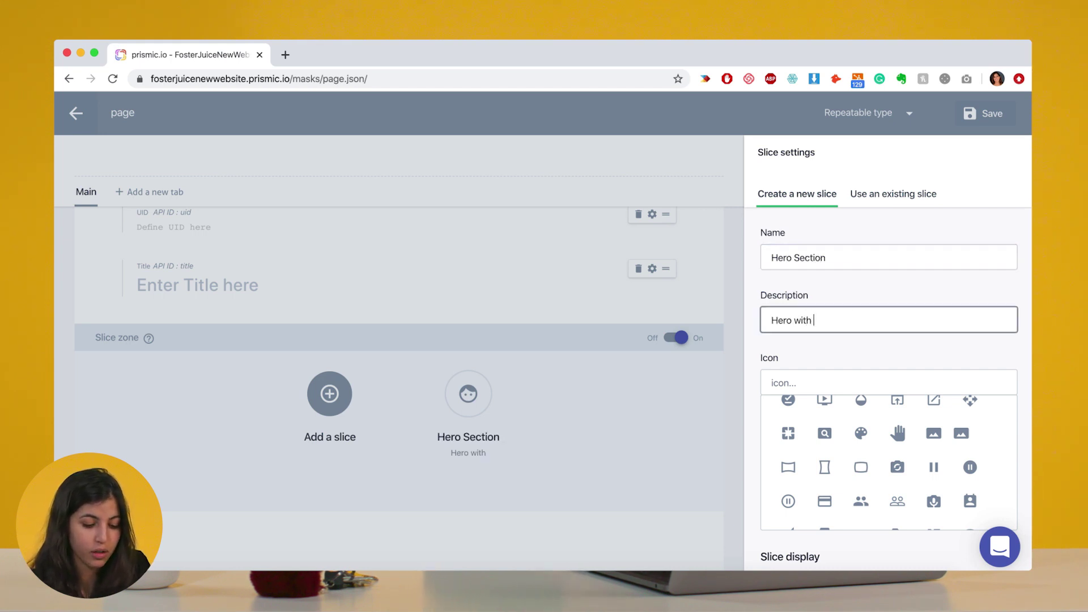
pyautogui.write('button(s)')
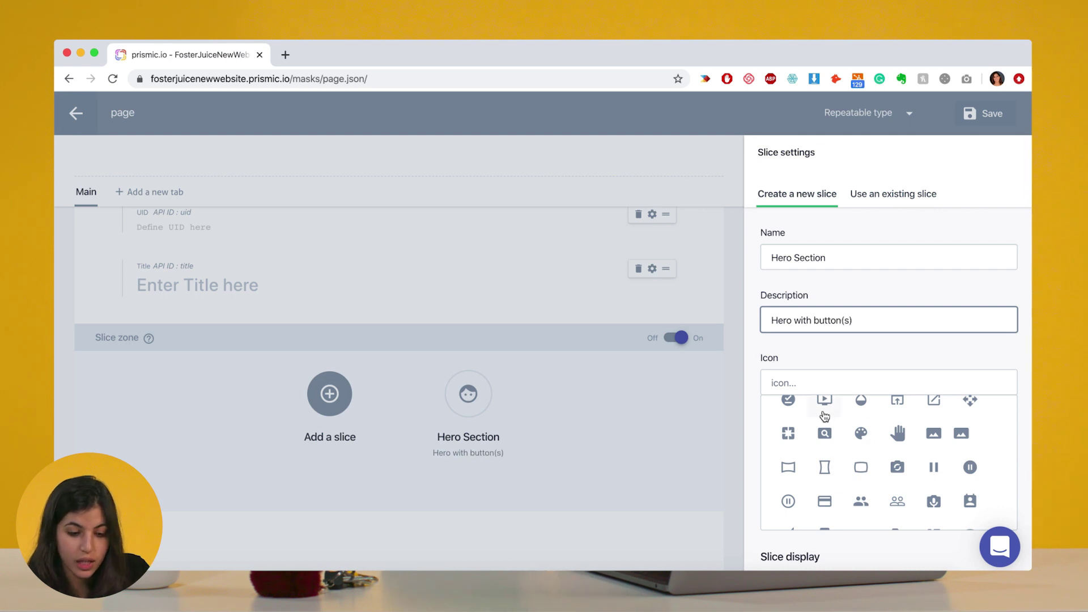
# - Give the Hero Section slice the circled check mark icon and the Grid display, and save its settings
pyautogui.scroll(2, 810, 414)
pyautogui.scroll(1, 809, 413)
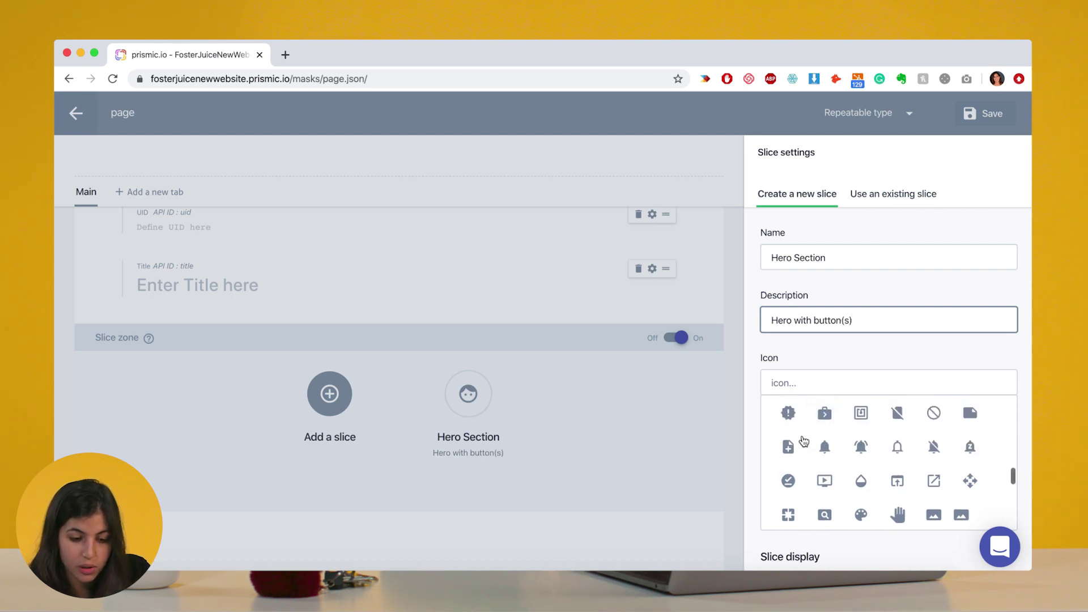
pyautogui.click(788, 482)
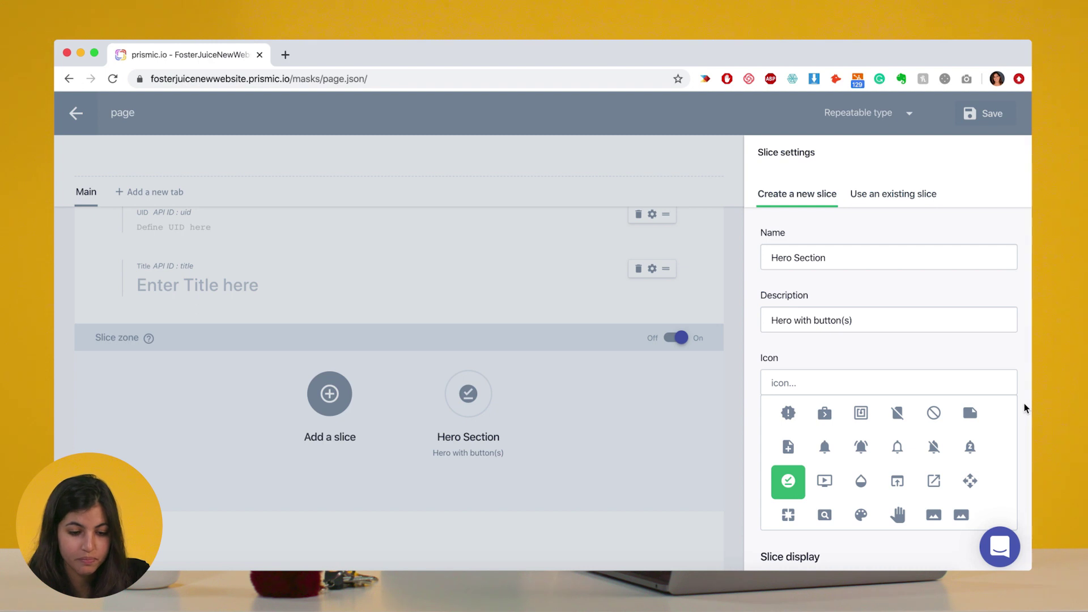
pyautogui.scroll(-3, 1024, 408)
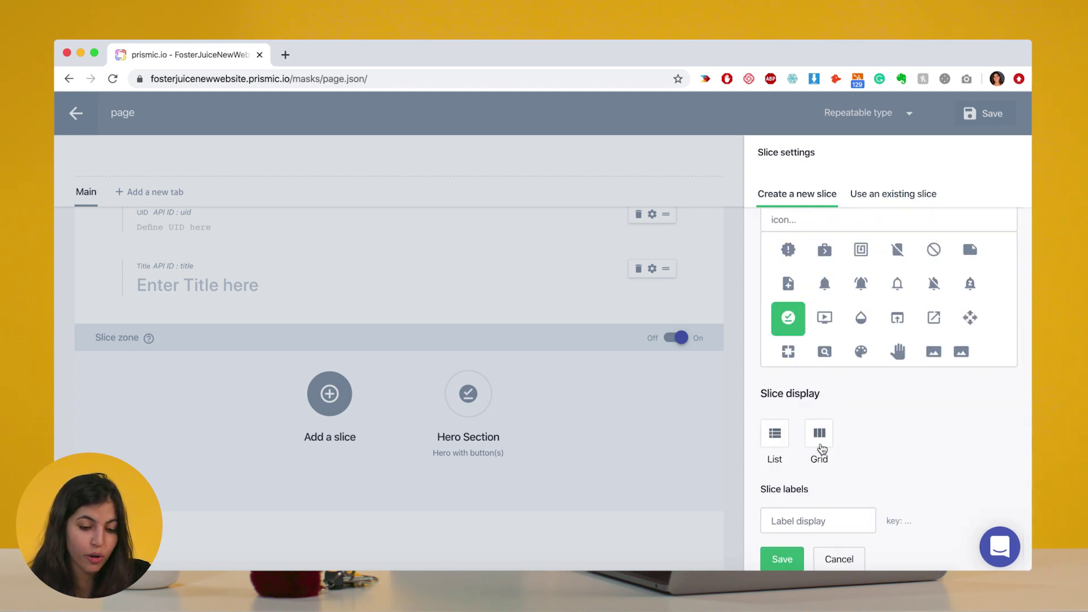
pyautogui.click(819, 436)
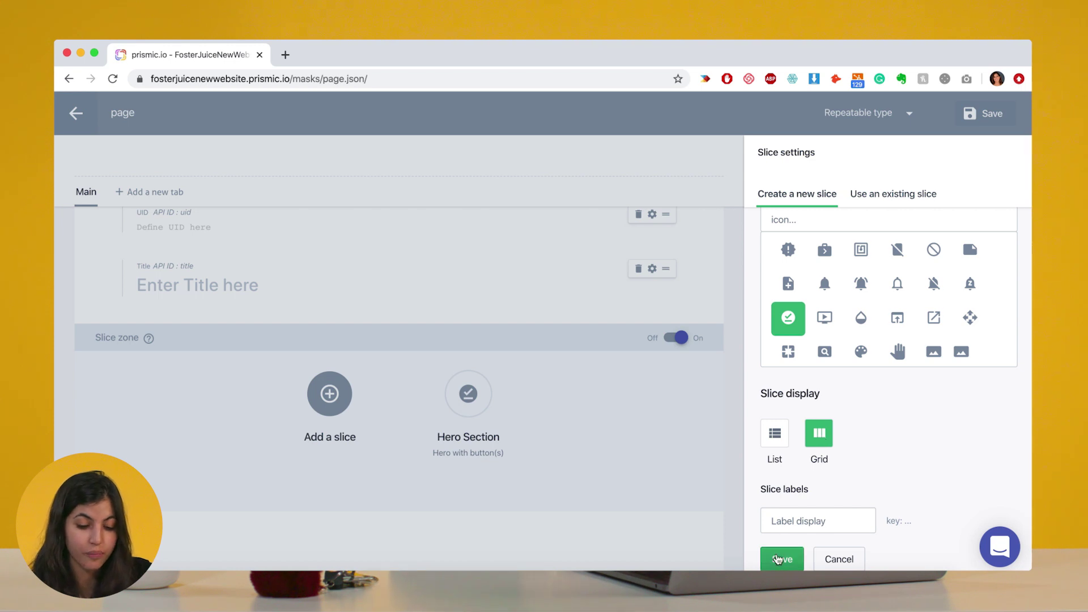
pyautogui.click(779, 561)
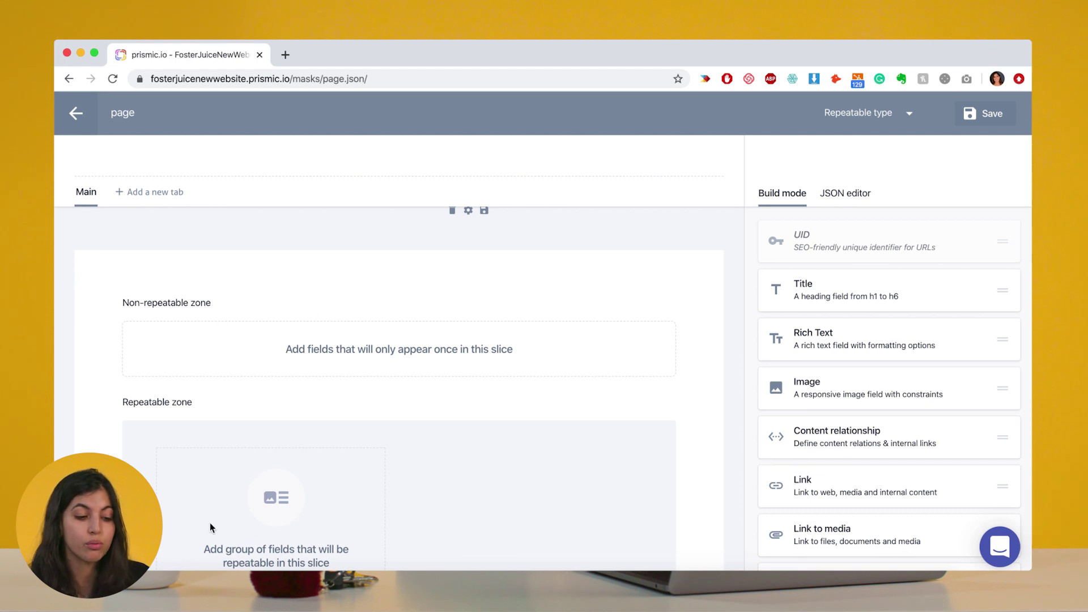
pyautogui.scroll(-2, 339, 511)
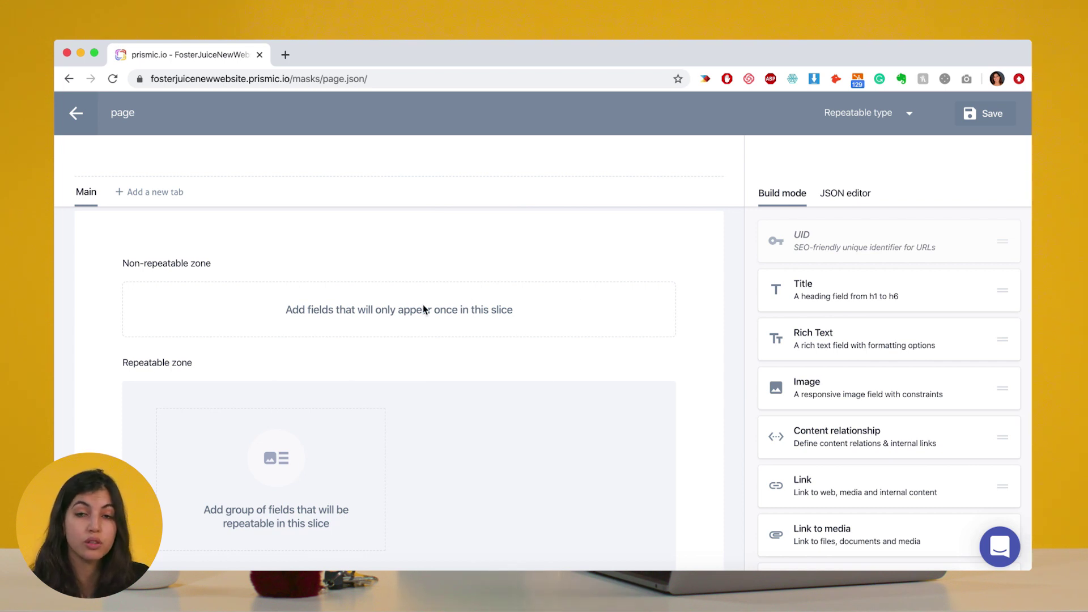
# - Switch to the homepage designs, examine the Hero section's title, text and button, and return to the Prismic page type
pyautogui.hotkey('ctrl', 'Up')
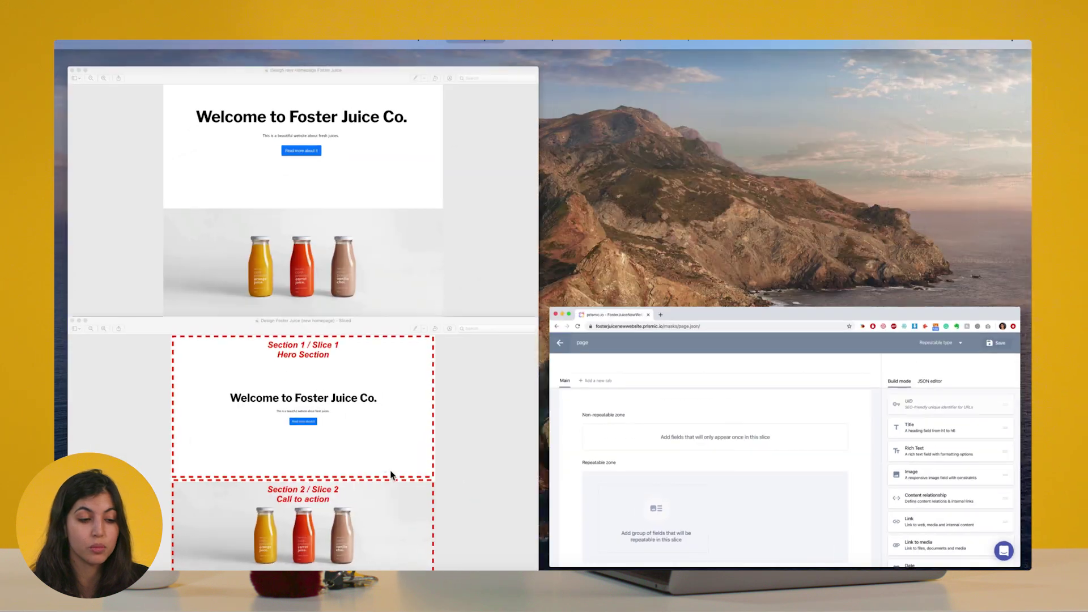
pyautogui.click(401, 224)
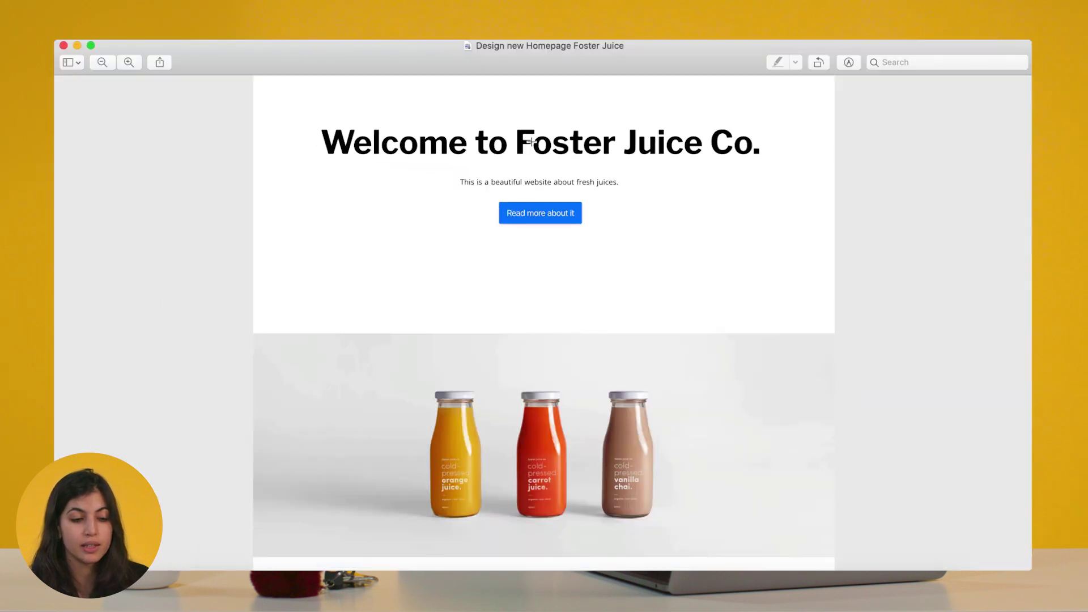
pyautogui.hotkey('ctrl', 'Up')
pyautogui.click(364, 205)
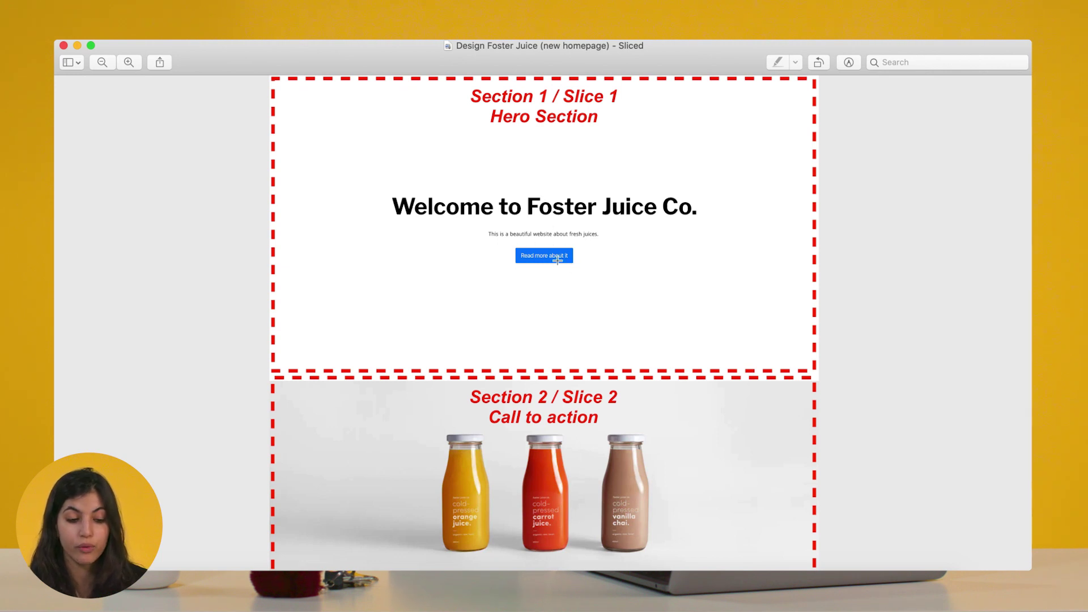
pyautogui.hotkey('ctrl', 'Up')
pyautogui.click(347, 371)
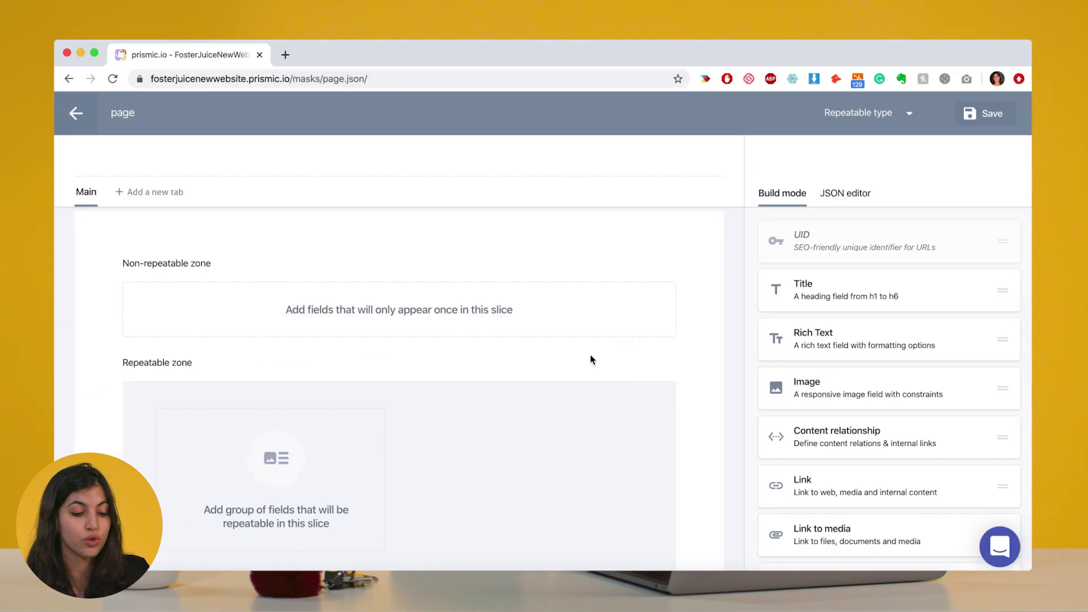
# - Add a Title field named "Title" to the Hero Section slice's non-repeatable zone
pyautogui.moveTo(823, 286); pyautogui.dragTo(672, 272)
pyautogui.moveTo(813, 297); pyautogui.dragTo(651, 306)
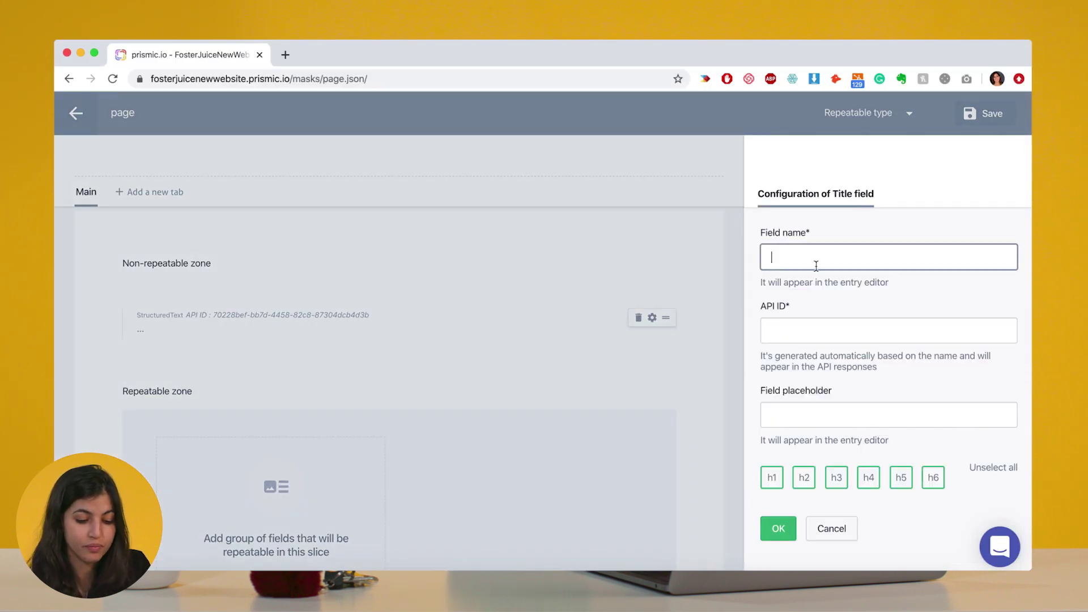
pyautogui.write('Tot')
pyautogui.press('BackSpace')
pyautogui.press('BackSpace')
pyautogui.write('itle')
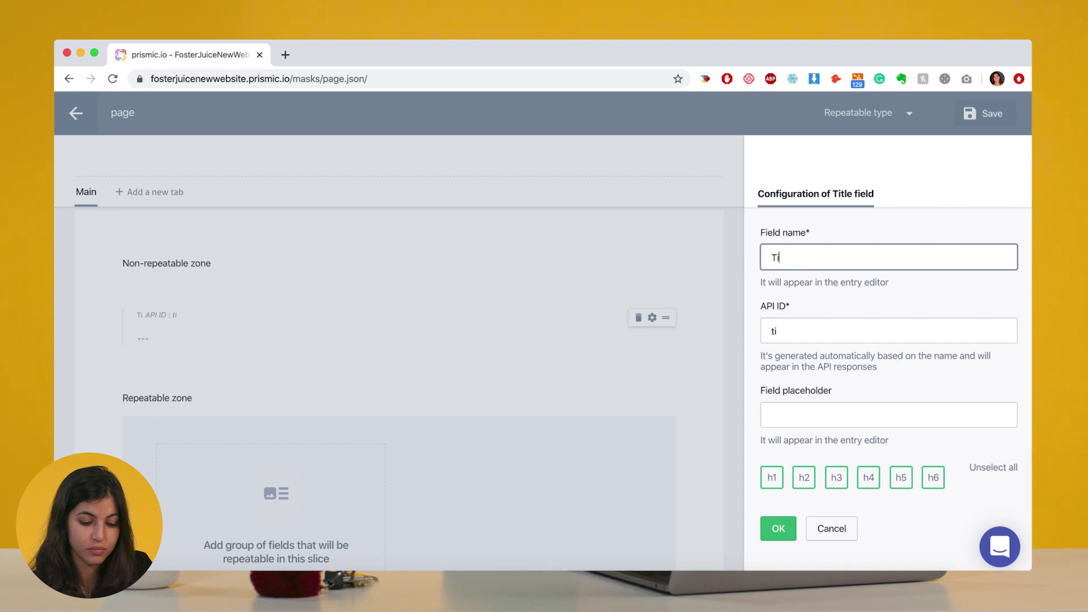
# - Give the Title field the placeholder "Enter title here", allow only h1, and confirm its configuration
pyautogui.click(840, 415)
pyautogui.write('En')
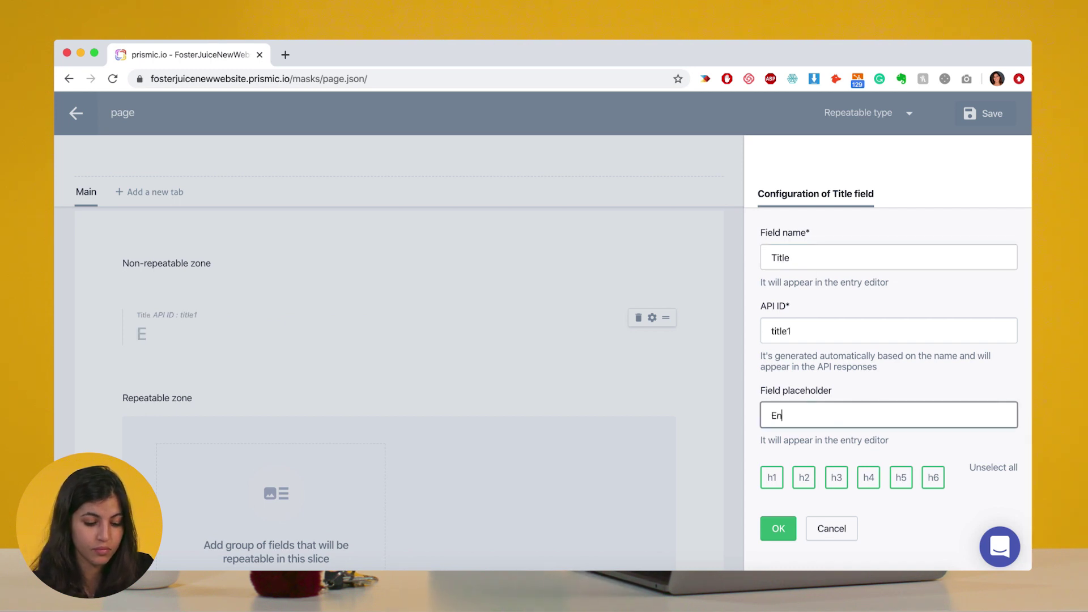
pyautogui.write('ter titl')
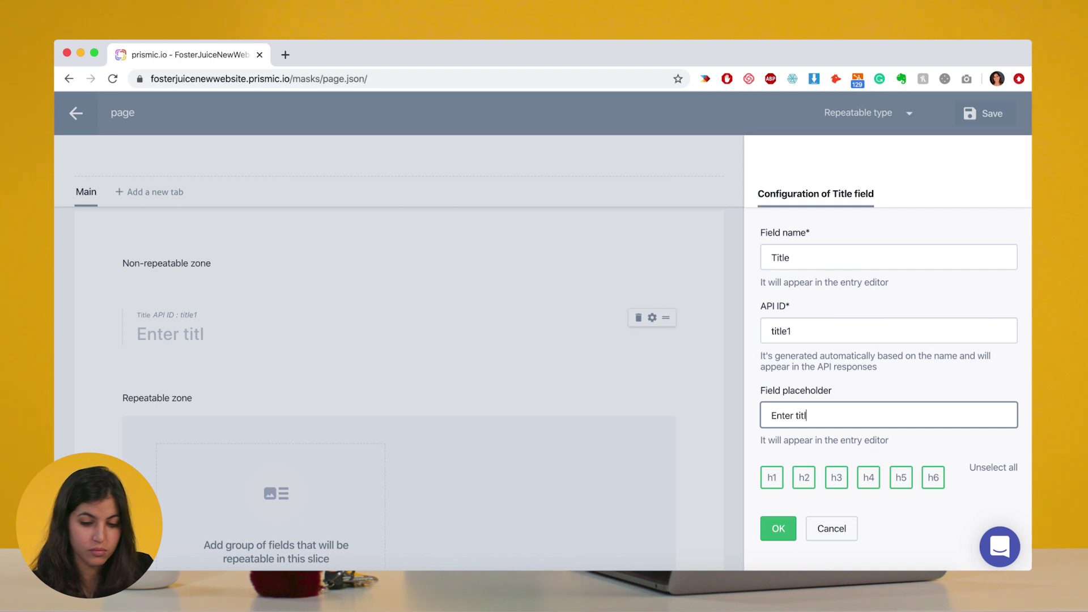
pyautogui.write('e here')
pyautogui.click(1001, 479)
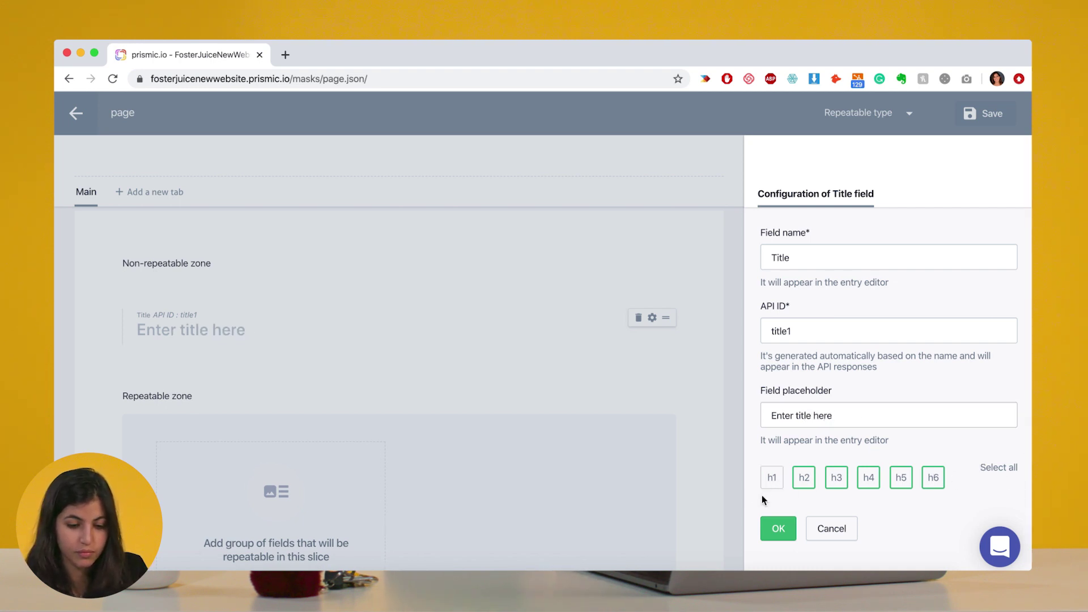
pyautogui.click(996, 470)
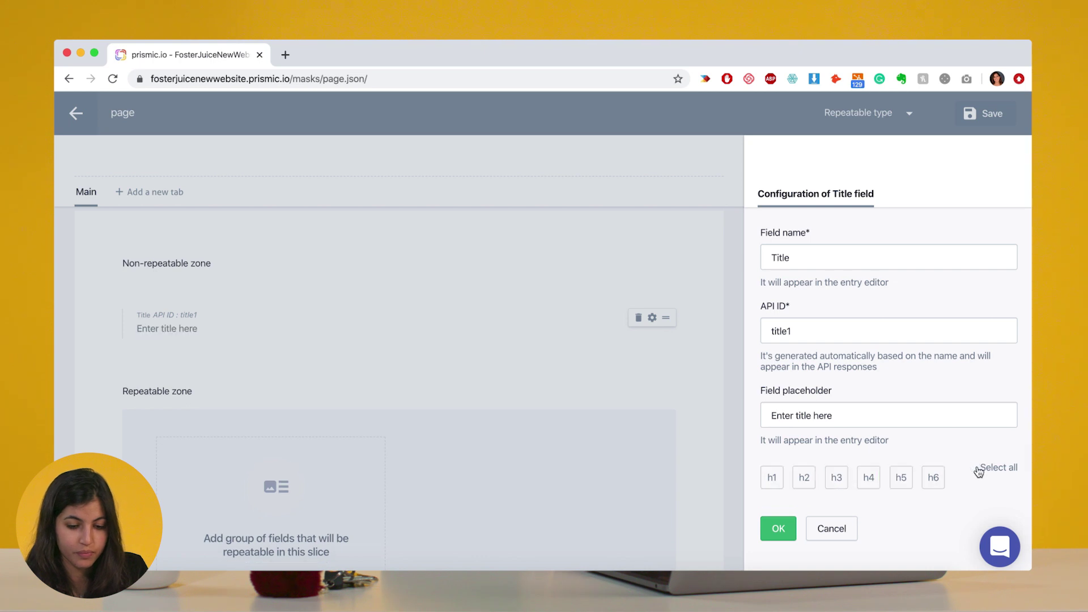
pyautogui.click(773, 482)
pyautogui.click(777, 527)
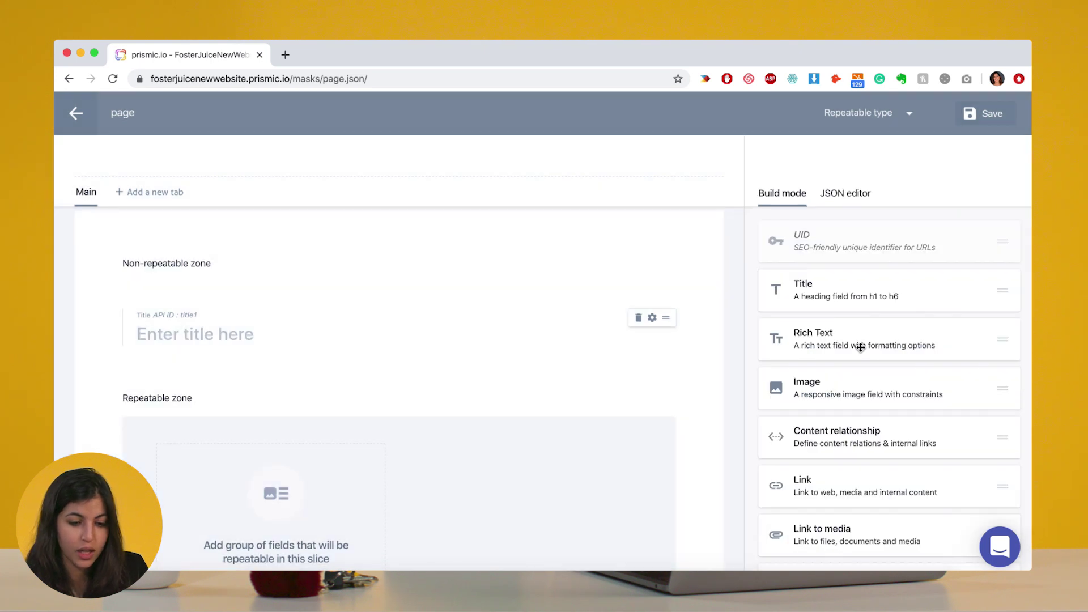
# - Add a Rich Text field named "Paragraph" below the Title field in the non-repeatable zone
pyautogui.scroll(-4, 804, 536)
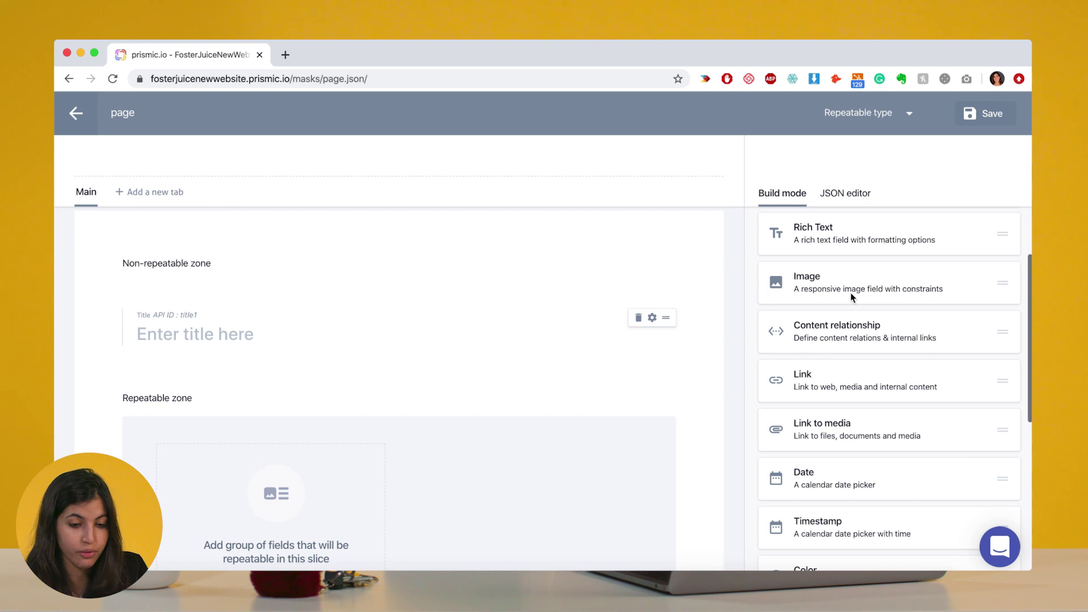
pyautogui.moveTo(850, 237); pyautogui.dragTo(304, 368)
pyautogui.moveTo(735, 282); pyautogui.dragTo(756, 274)
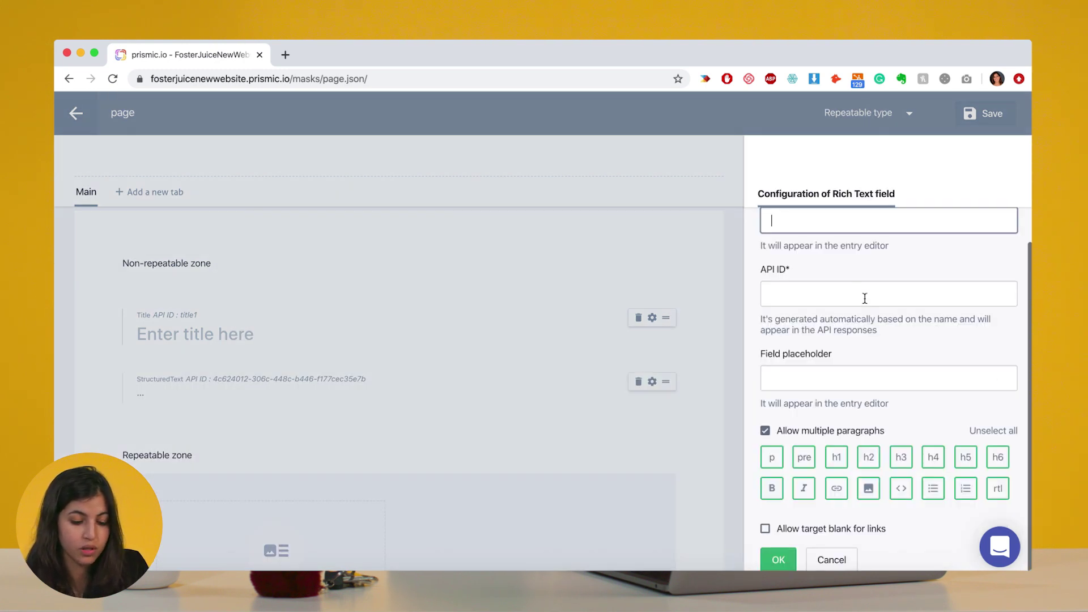
pyautogui.write('Paragraph')
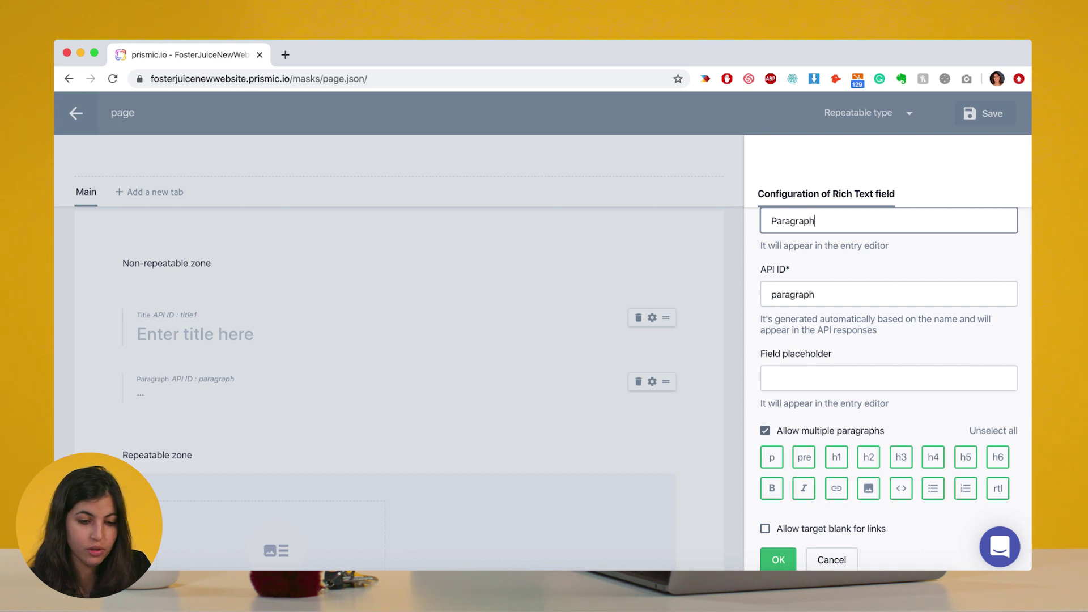
# - Give the Paragraph field the placeholder "Enter text here", allow only the p format, and confirm its configuration
pyautogui.click(848, 374)
pyautogui.write('En')
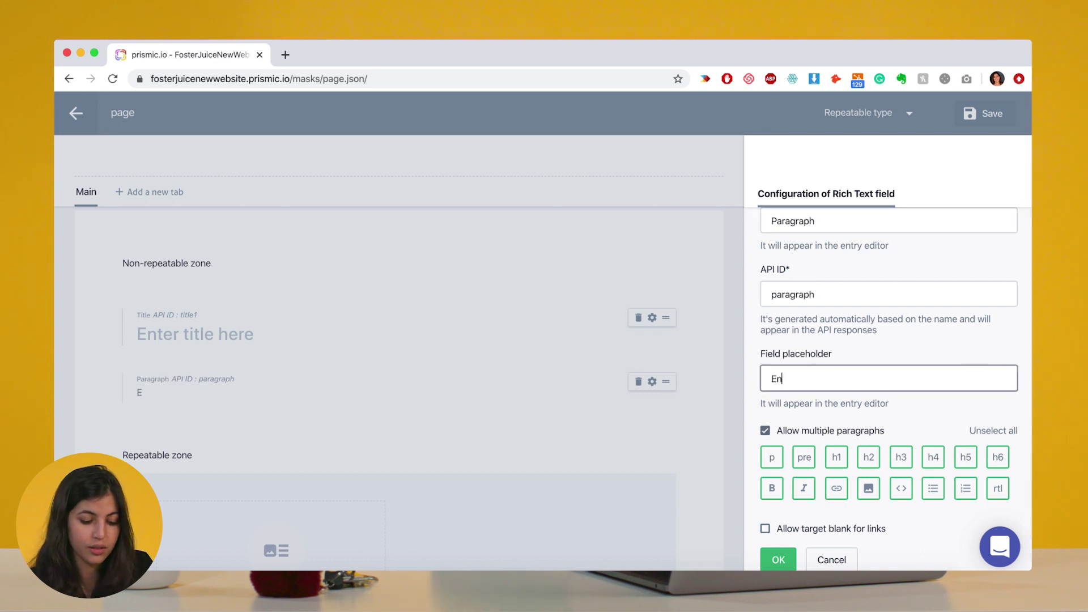
pyautogui.write('ter text here')
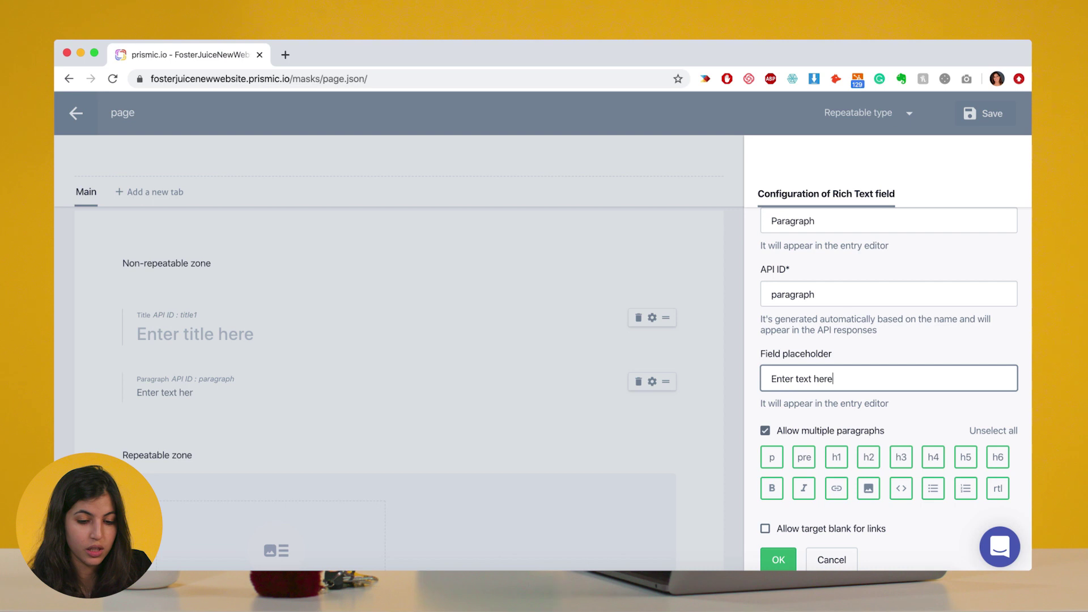
pyautogui.click(993, 431)
pyautogui.click(771, 457)
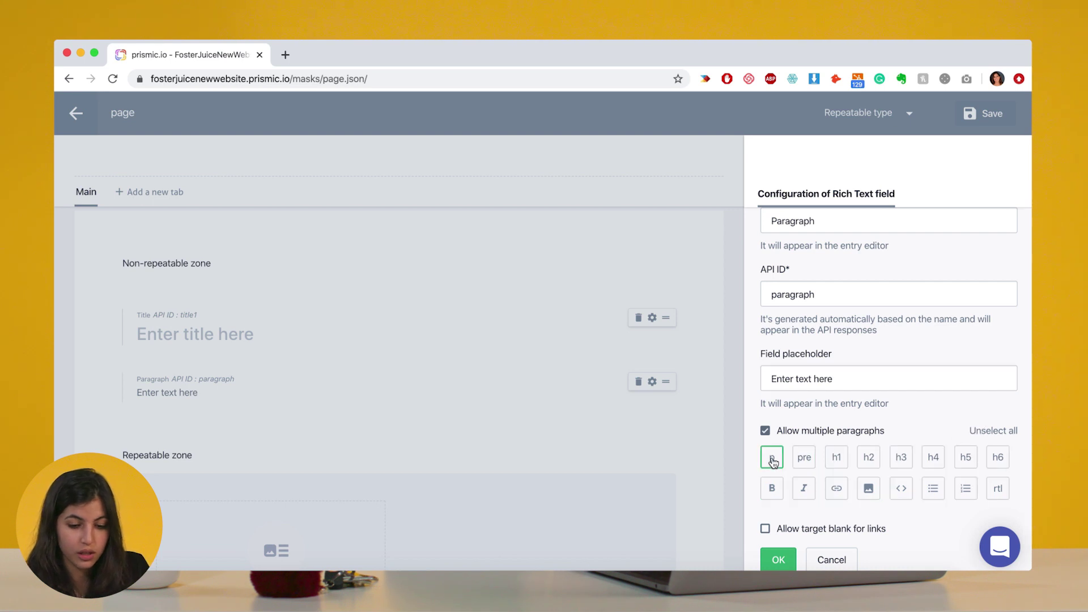
pyautogui.click(779, 561)
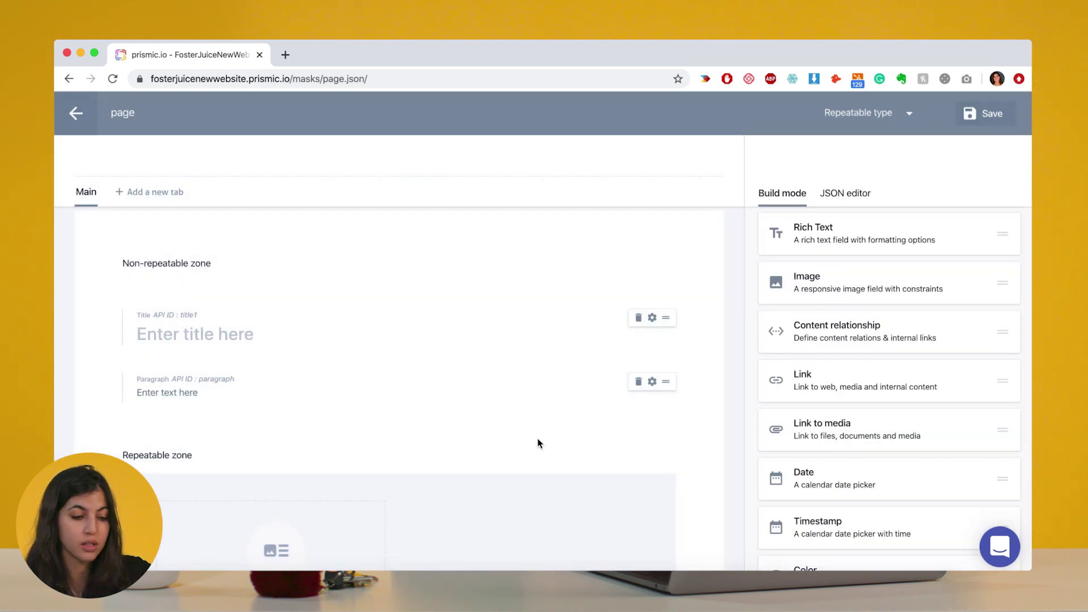
# - Complete the Button link field's placeholder as "Enter URL here" in the Hero Section's repeatable zone
pyautogui.scroll(-2, 537, 443)
pyautogui.scroll(3, 537, 443)
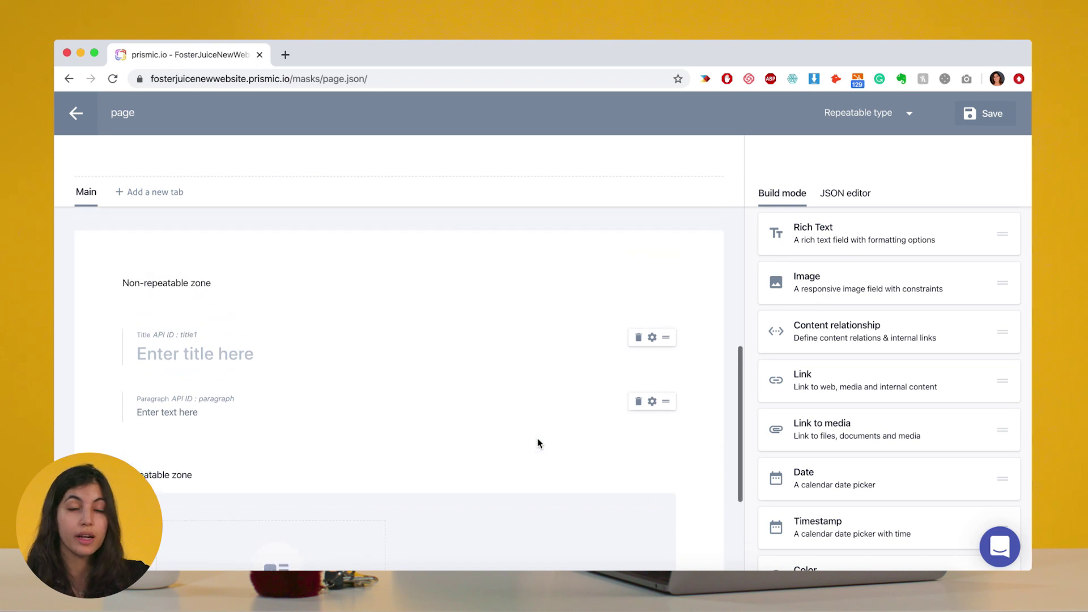
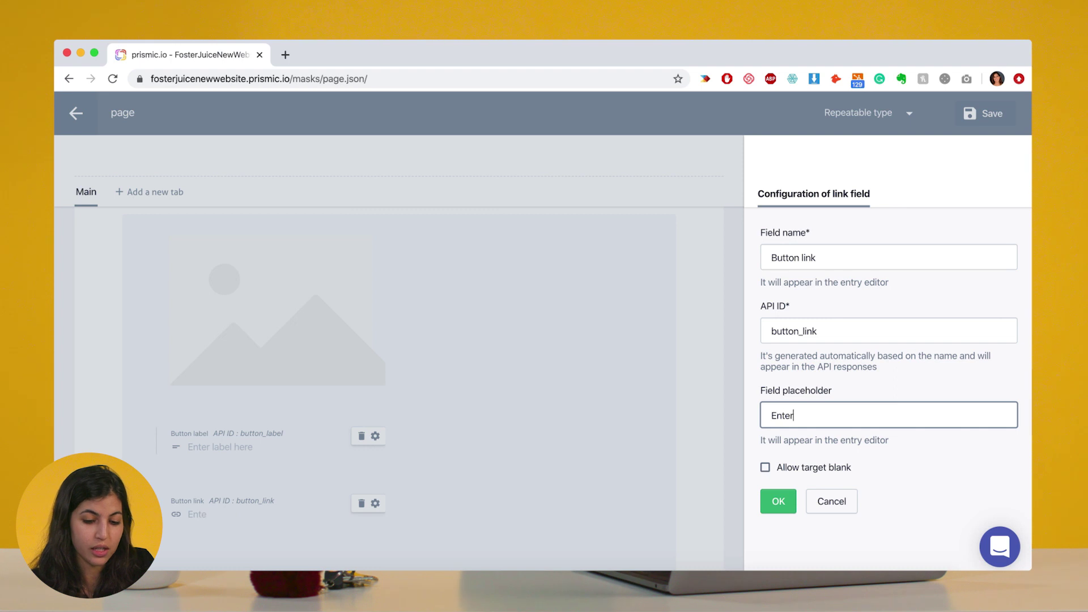
pyautogui.write('URL here')
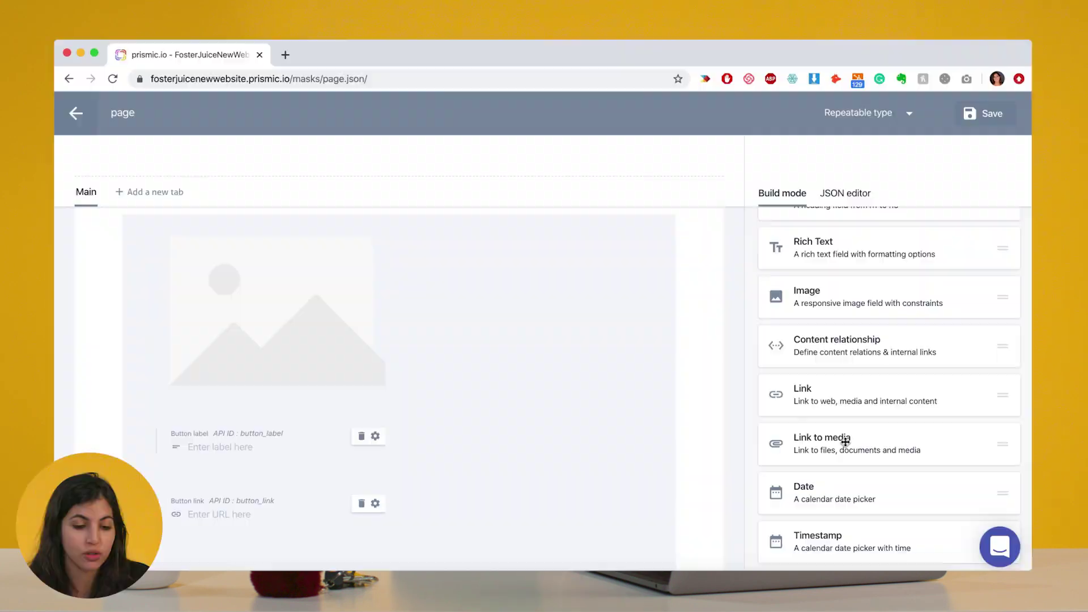
# - Add a Select field named "Color" with the placeholder "Define color" below the Button link field in the repeatable zone
pyautogui.scroll(3, 845, 441)
pyautogui.scroll(-10, 844, 442)
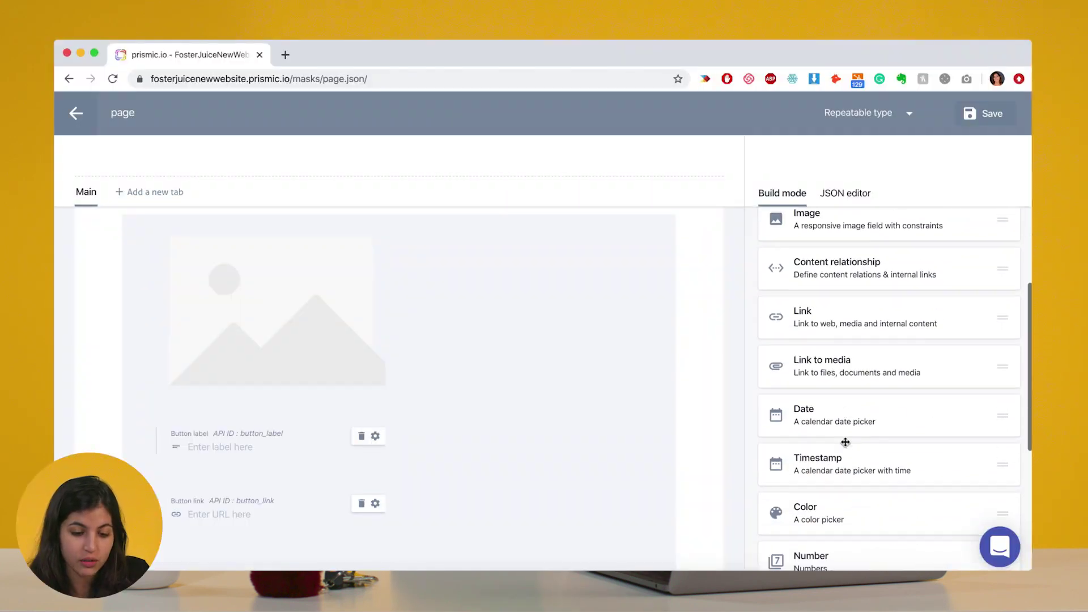
pyautogui.moveTo(828, 351); pyautogui.dragTo(233, 538)
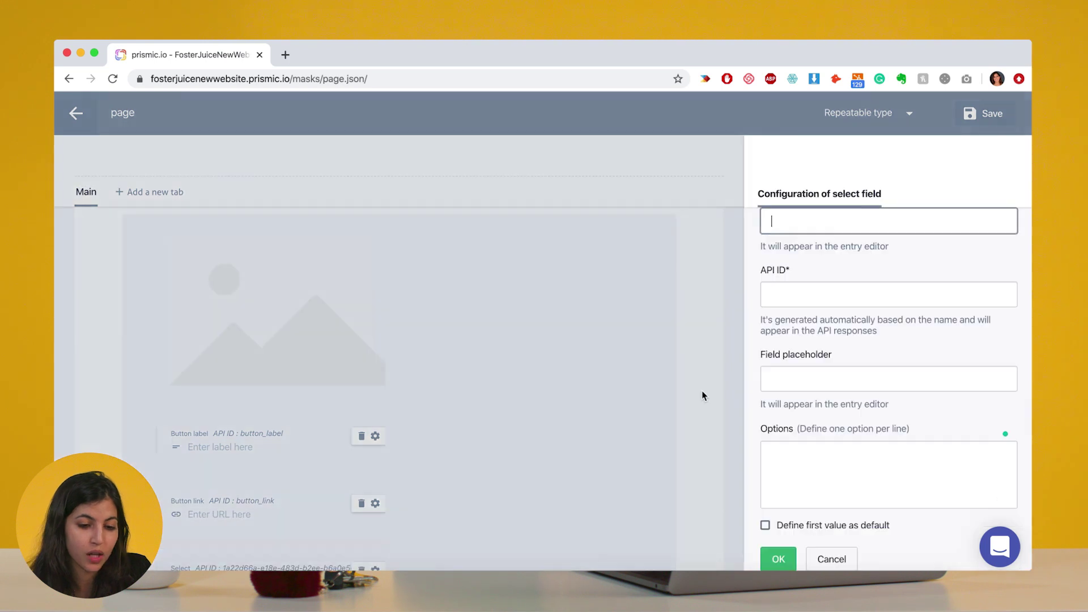
pyautogui.write('Color')
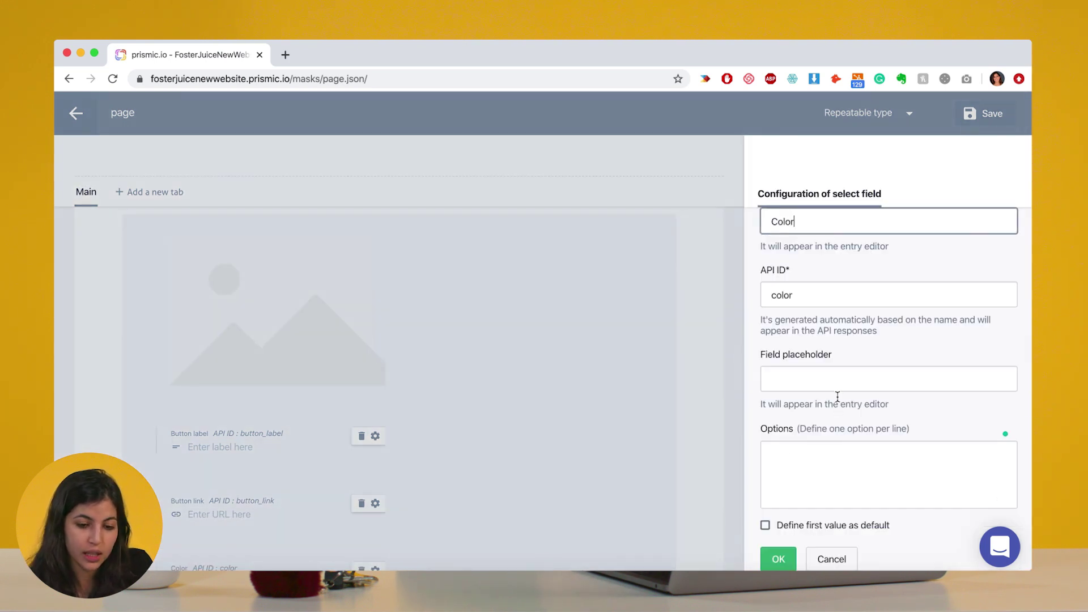
pyautogui.click(836, 384)
pyautogui.write('e')
pyautogui.press('BackSpace')
pyautogui.write('De')
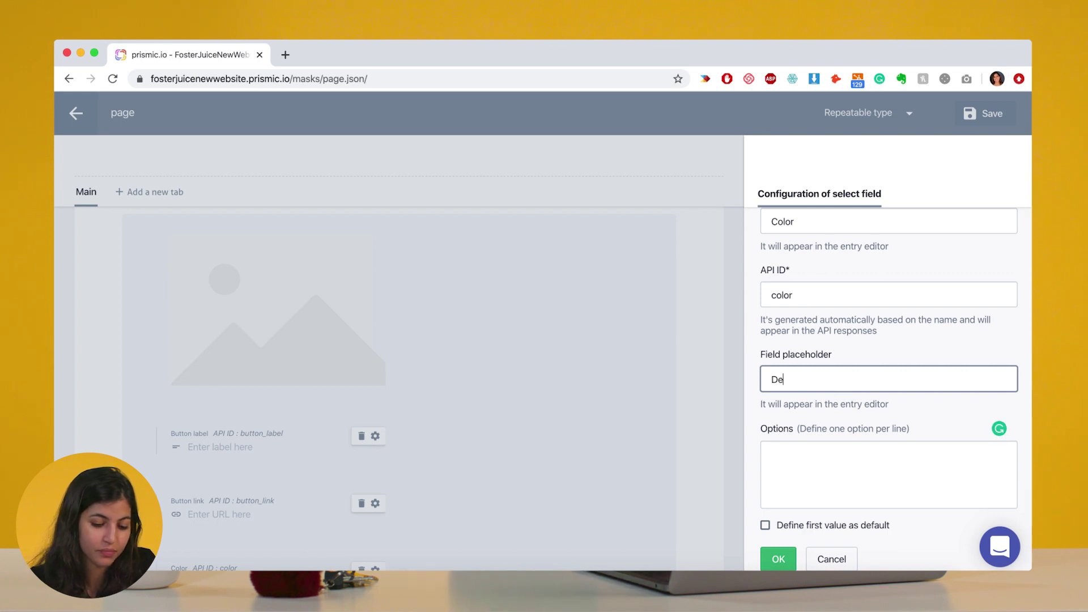
pyautogui.write('fine color')
# - Give the Color field the options "Primary" and "Secondary", make the first value the default, and confirm its configuration
pyautogui.click(842, 459)
pyautogui.write('Primary')
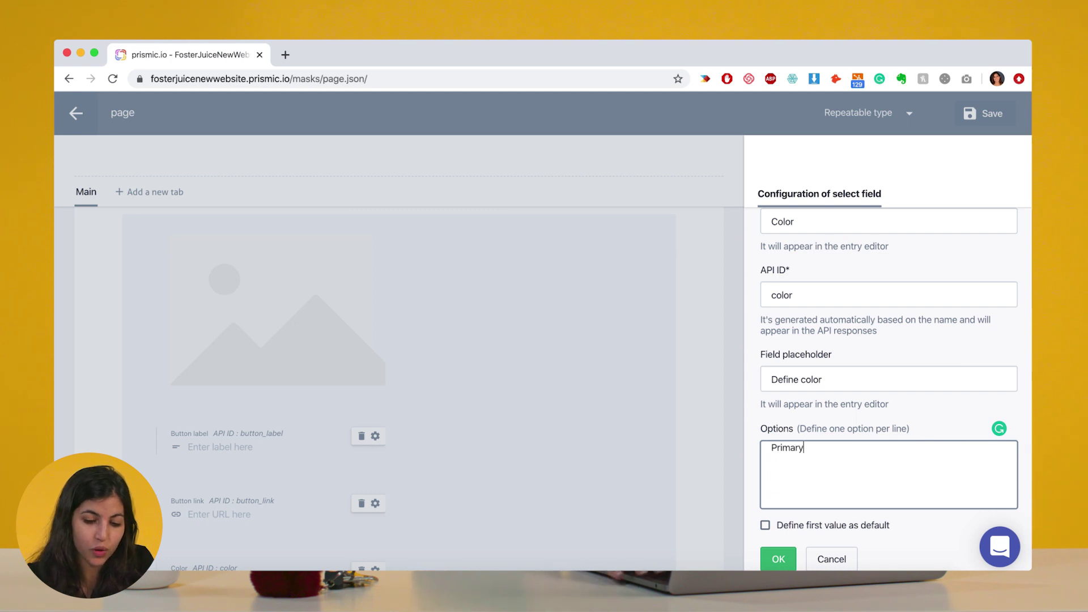
pyautogui.press('Return')
pyautogui.write('Se')
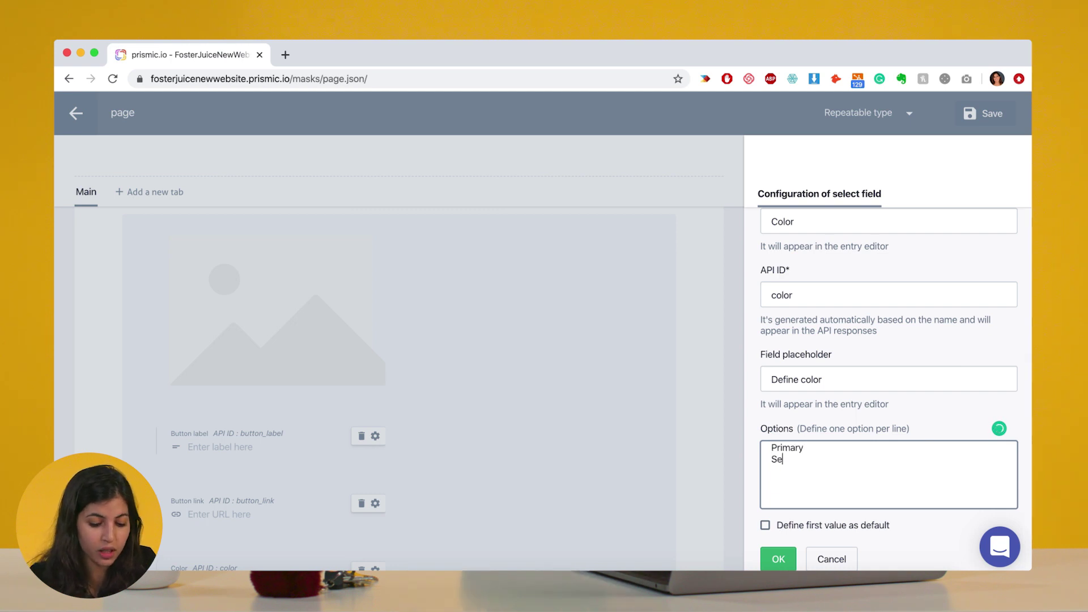
pyautogui.write('condary')
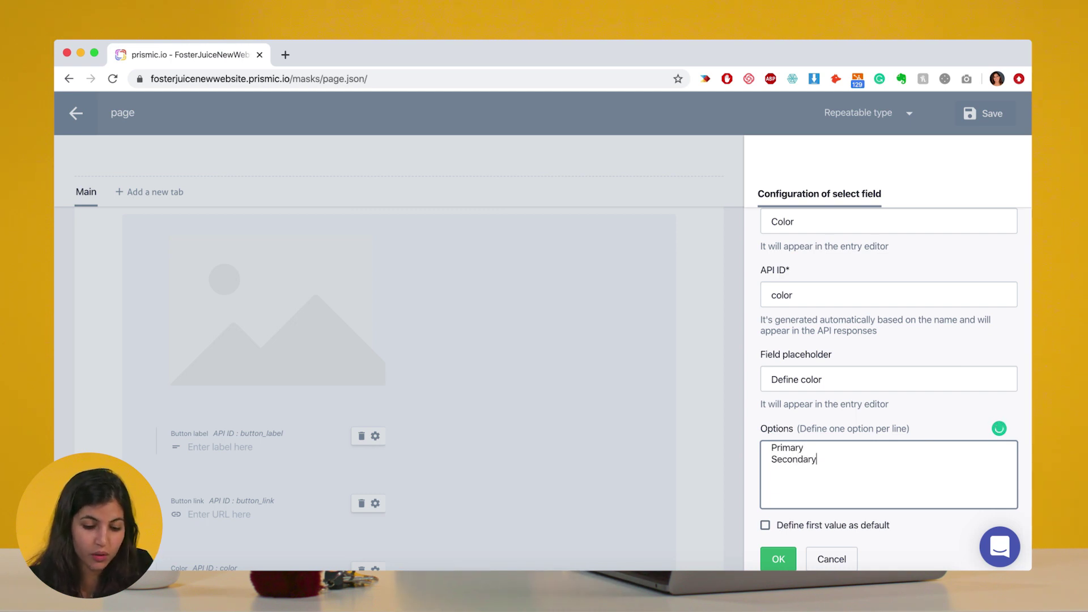
pyautogui.click(800, 526)
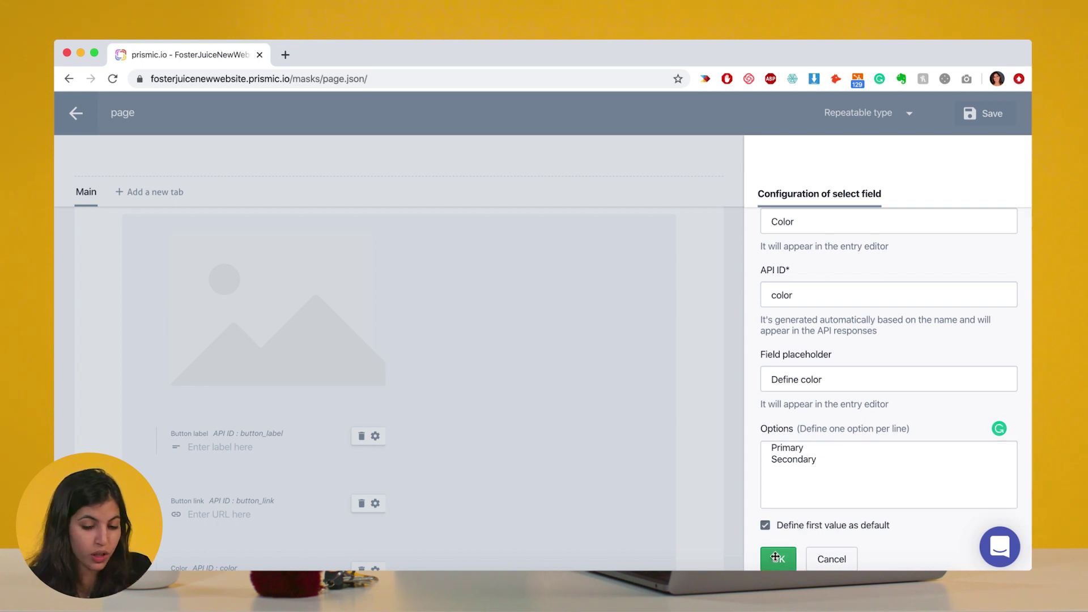
pyautogui.click(777, 558)
# - Save the page custom type and add the Hero Section slice to the slice library
pyautogui.scroll(-2, 566, 532)
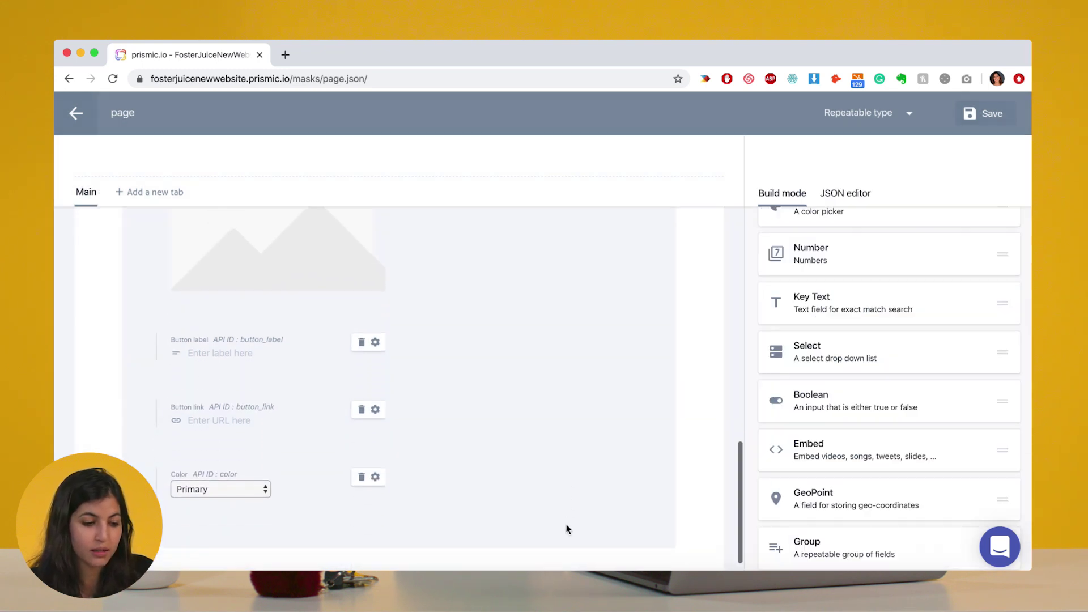
pyautogui.scroll(4, 567, 529)
pyautogui.scroll(3, 566, 529)
pyautogui.scroll(2, 567, 529)
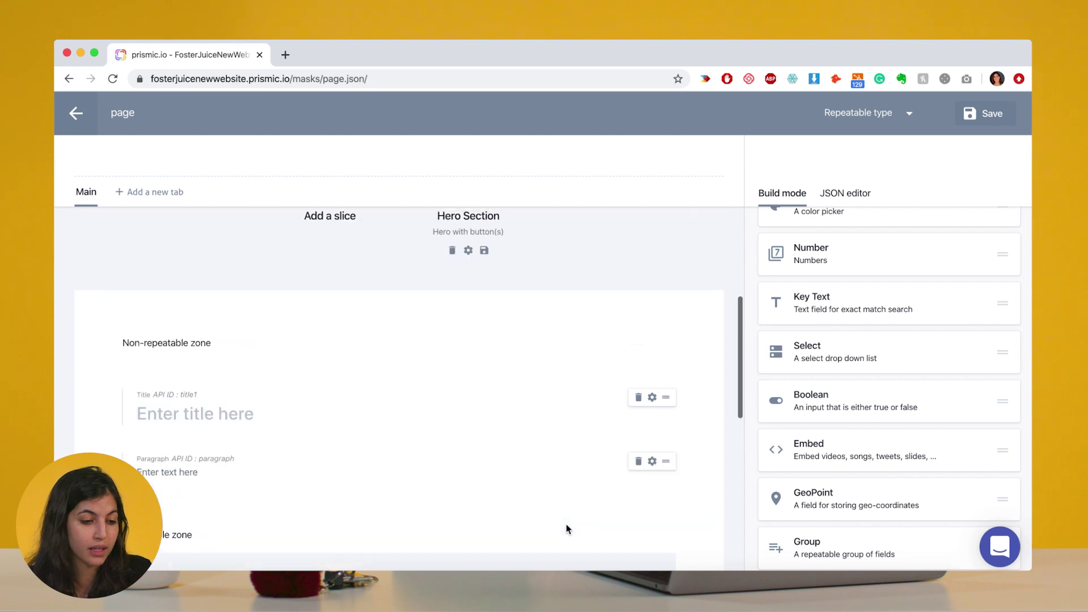
pyautogui.click(987, 114)
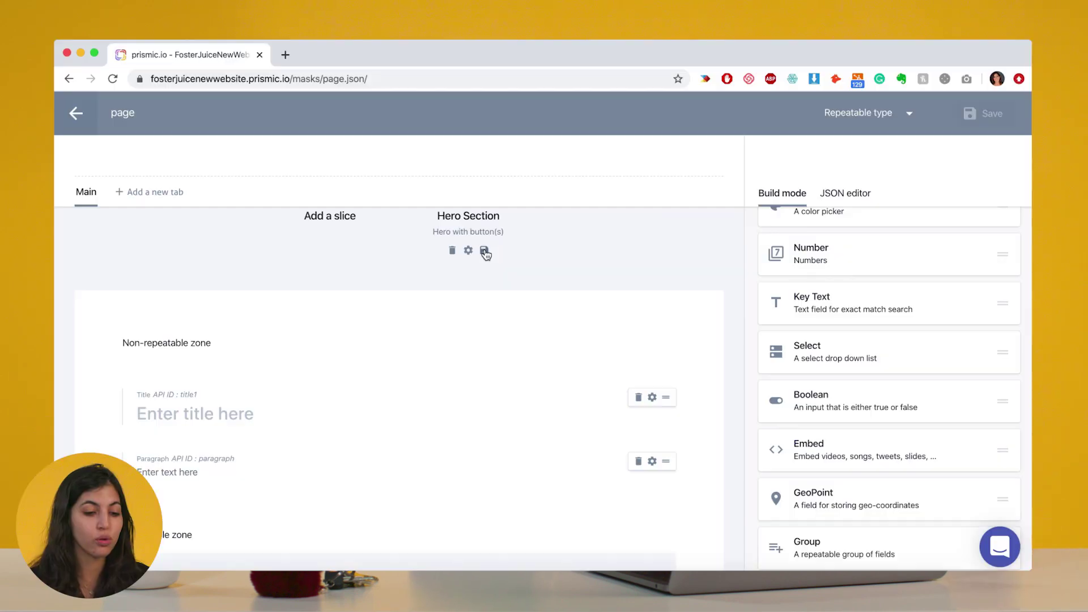
pyautogui.click(485, 251)
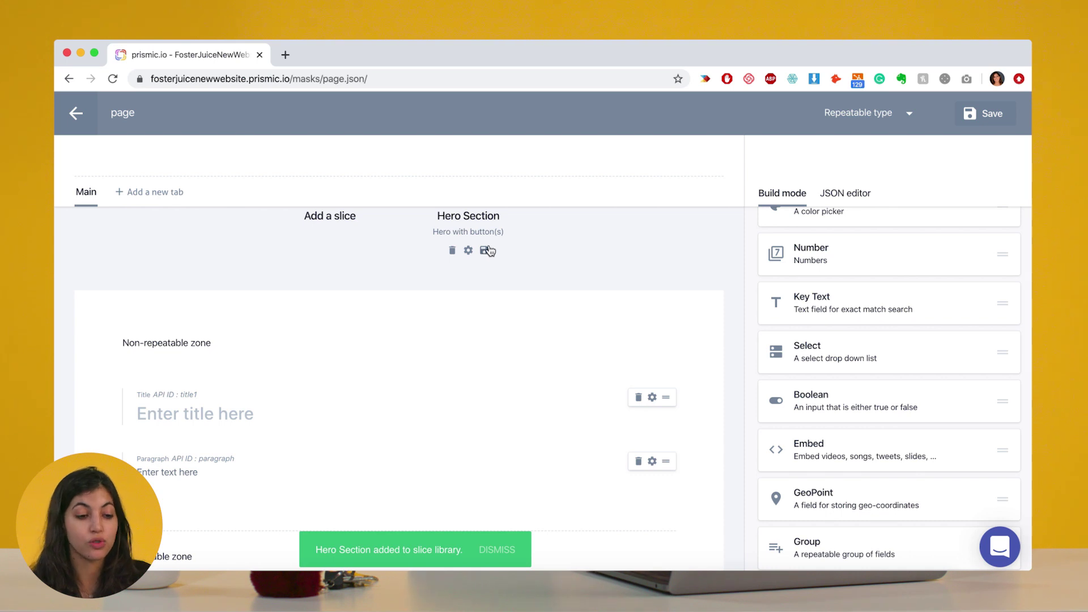
# - Start adding a slice to the page type and browse the slice library and predefined slices available for reuse
pyautogui.click(331, 291)
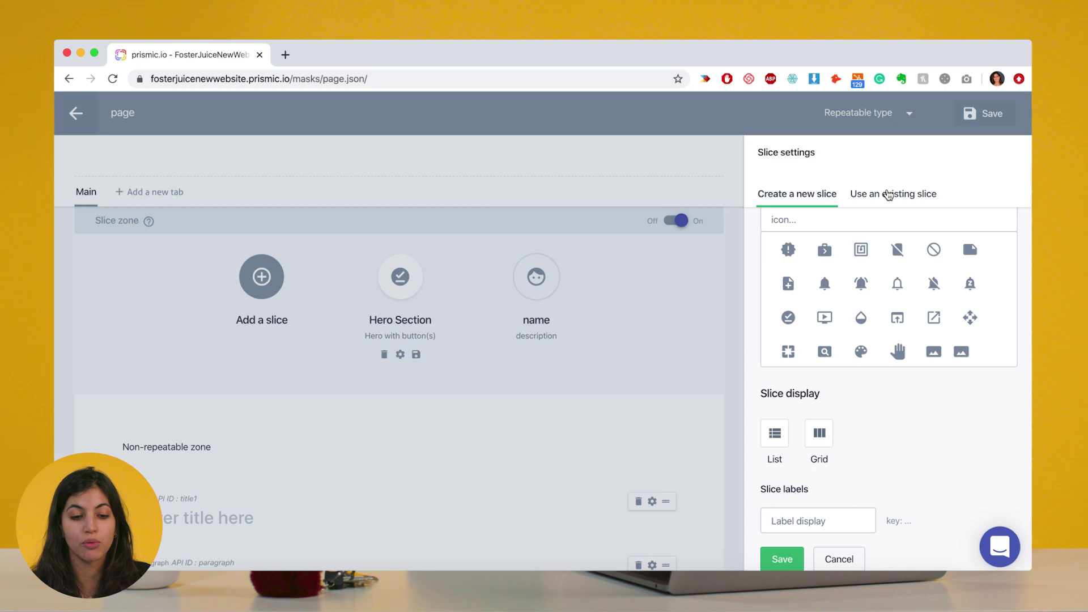
pyautogui.scroll(-10, 822, 315)
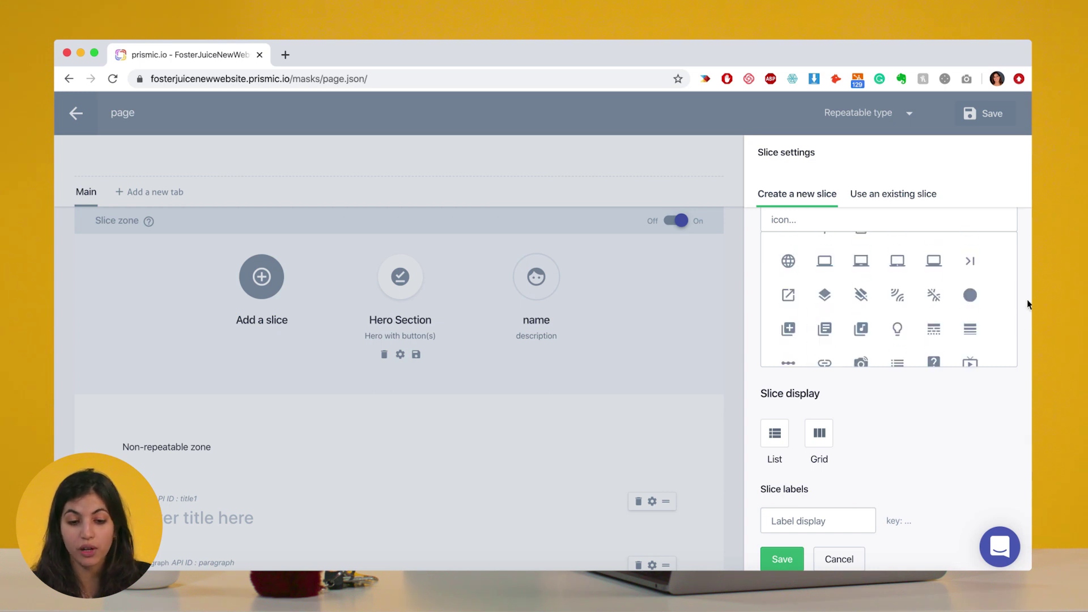
pyautogui.scroll(3, 1020, 305)
pyautogui.click(888, 195)
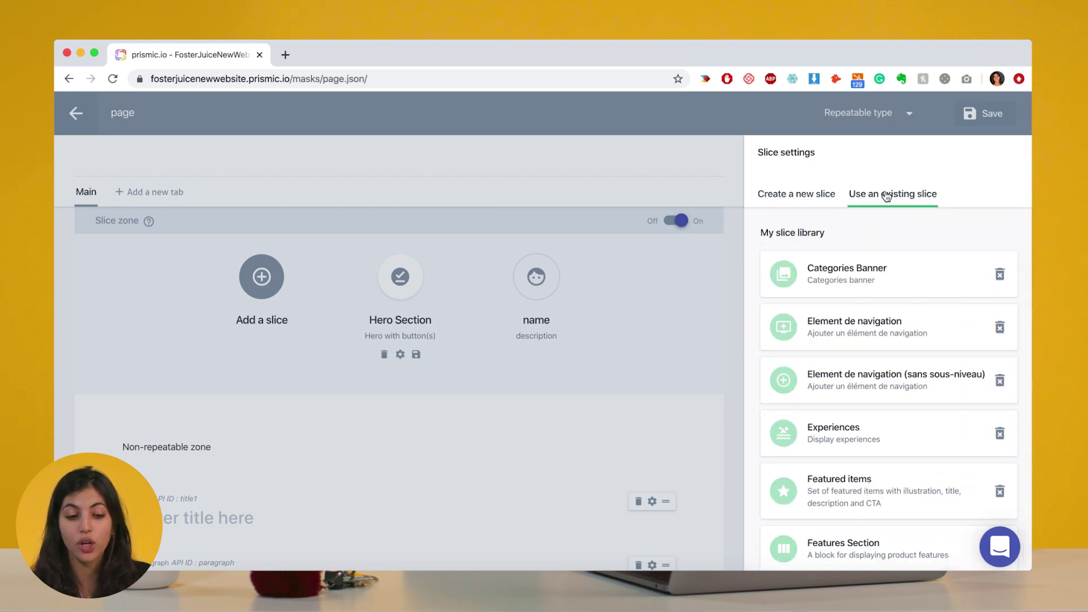
pyautogui.scroll(-6, 850, 432)
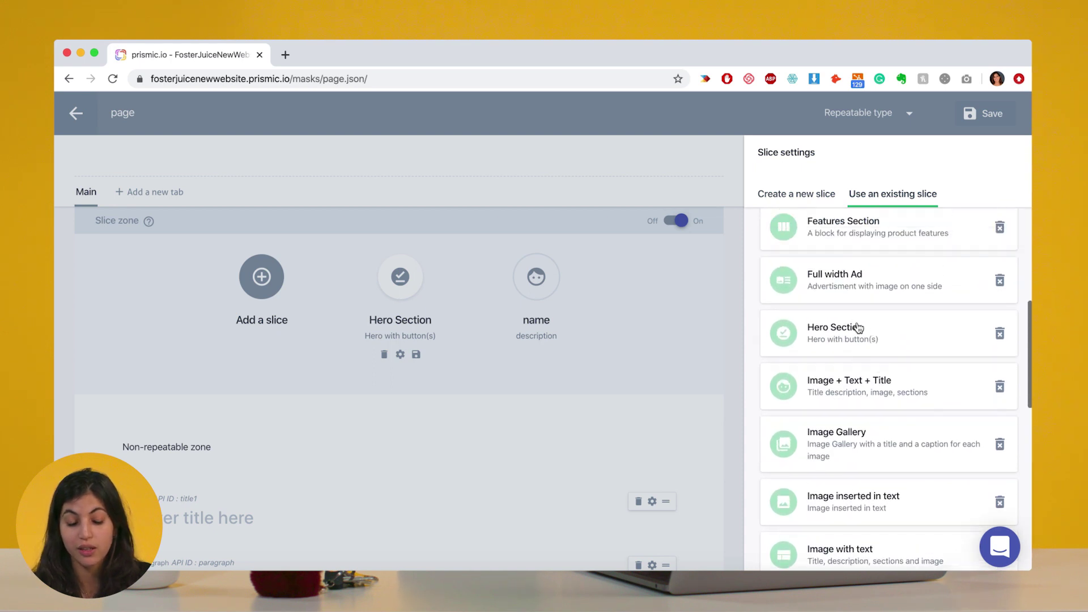
pyautogui.scroll(-7, 858, 328)
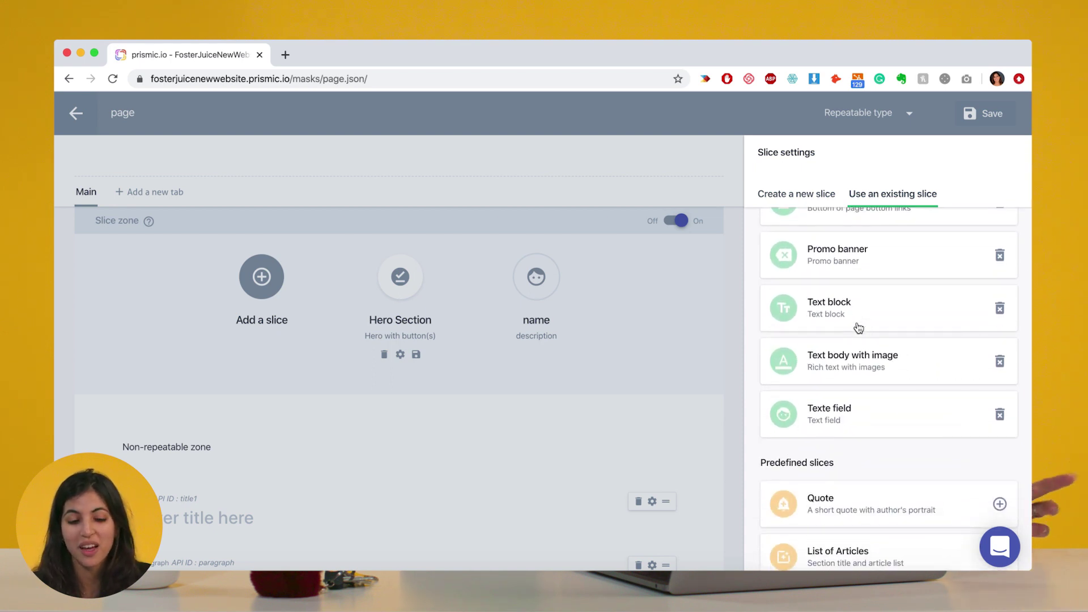
pyautogui.scroll(-5, 856, 326)
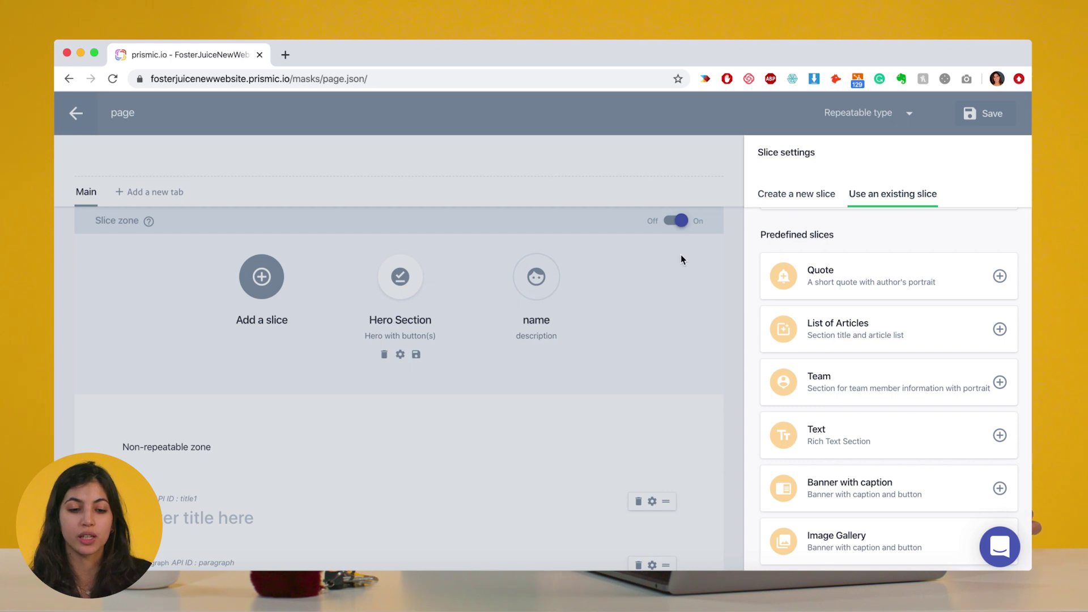
# - Leave the slice settings without adding another slice and save the page custom type
pyautogui.click(661, 273)
pyautogui.click(985, 116)
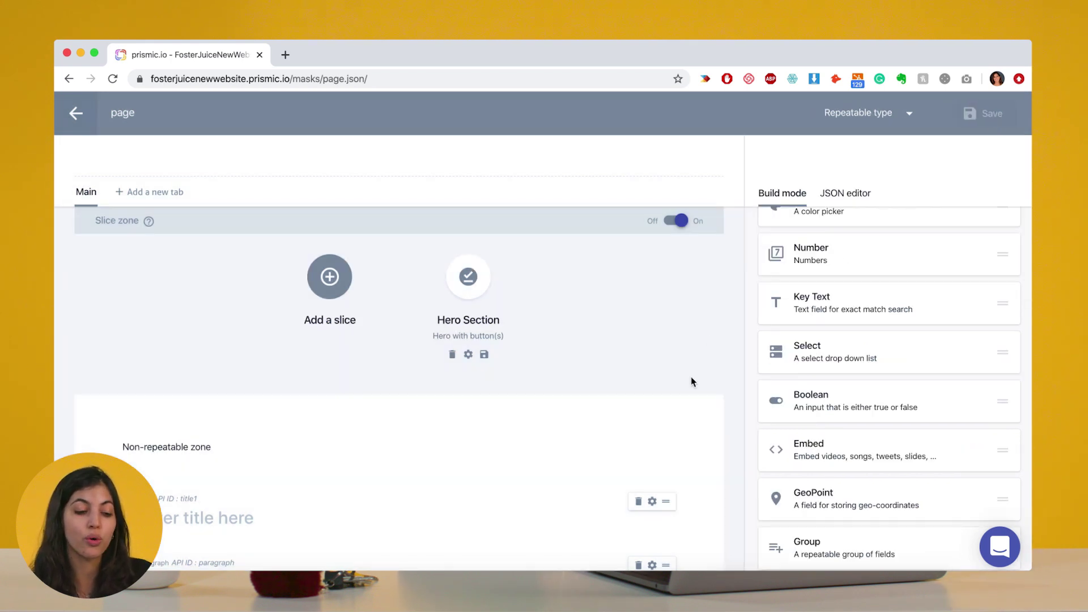
# - Switch to the new Foster Juice homepage design and view the juice bottles image and Our Mission section
pyautogui.hotkey('ctrl', 'Up')
pyautogui.click(401, 195)
pyautogui.scroll(-1, 413, 356)
pyautogui.scroll(-5, 413, 356)
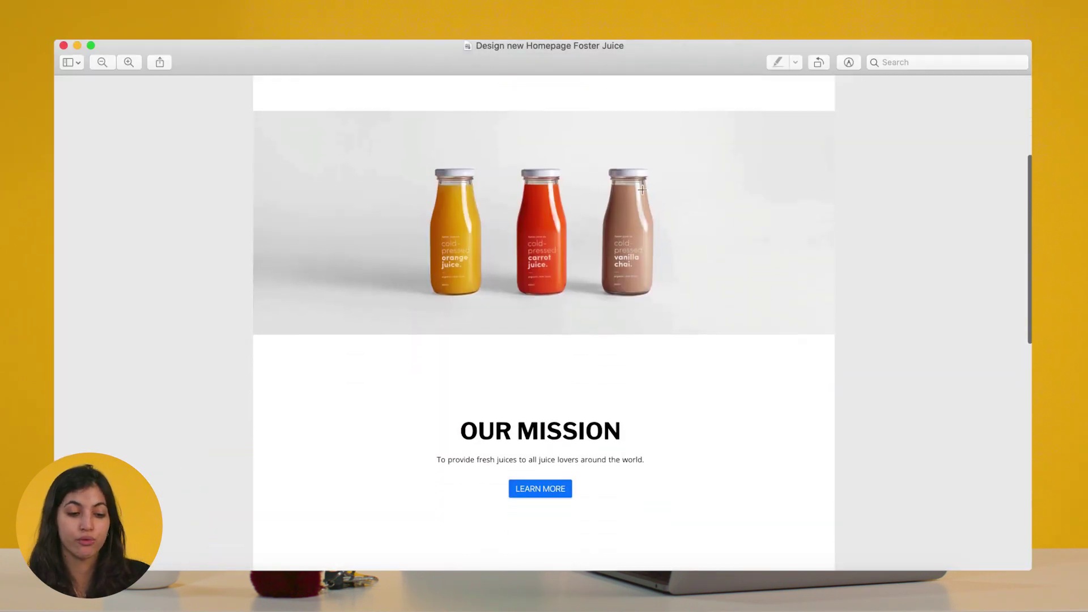
# - Switch to the sliced homepage design and examine its Call to action, Graphic Section and Features Section slices
pyautogui.hotkey('ctrl', 'Up')
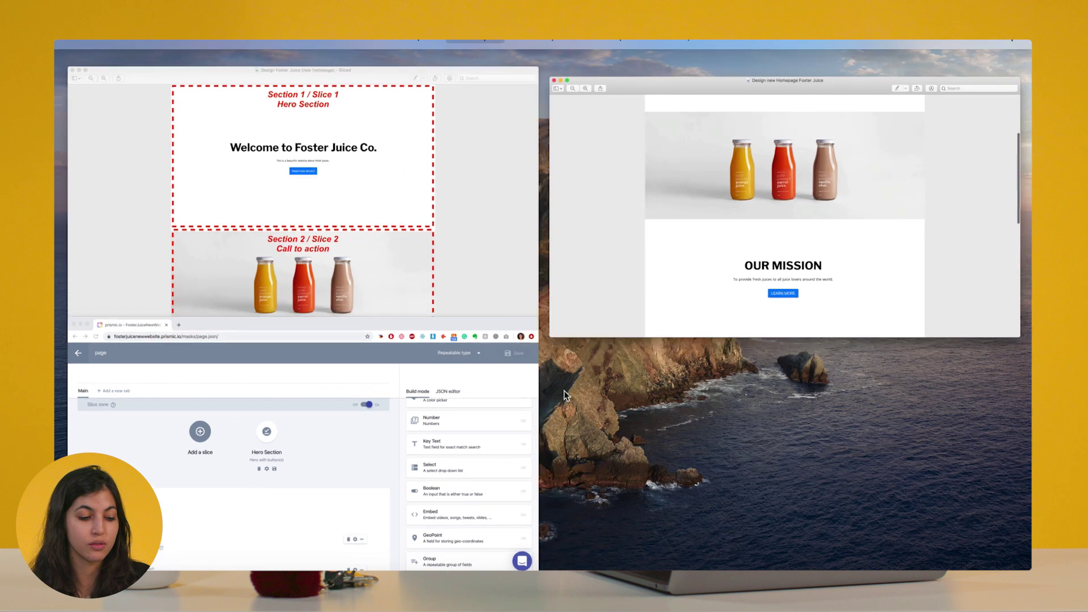
pyautogui.click(403, 246)
pyautogui.scroll(-5, 401, 249)
pyautogui.scroll(-1, 401, 250)
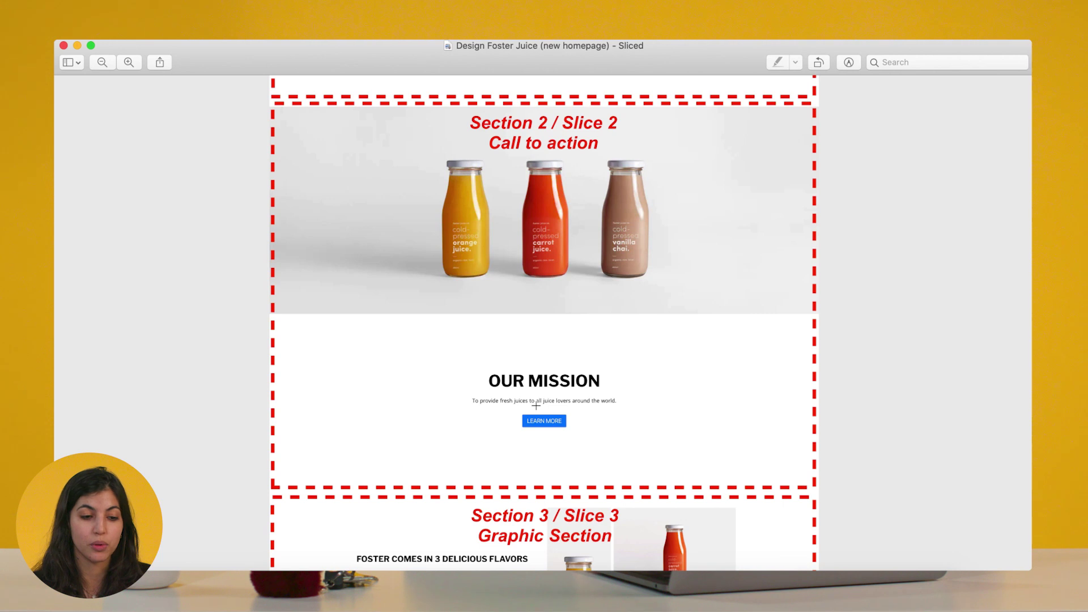
pyautogui.scroll(-1, 536, 406)
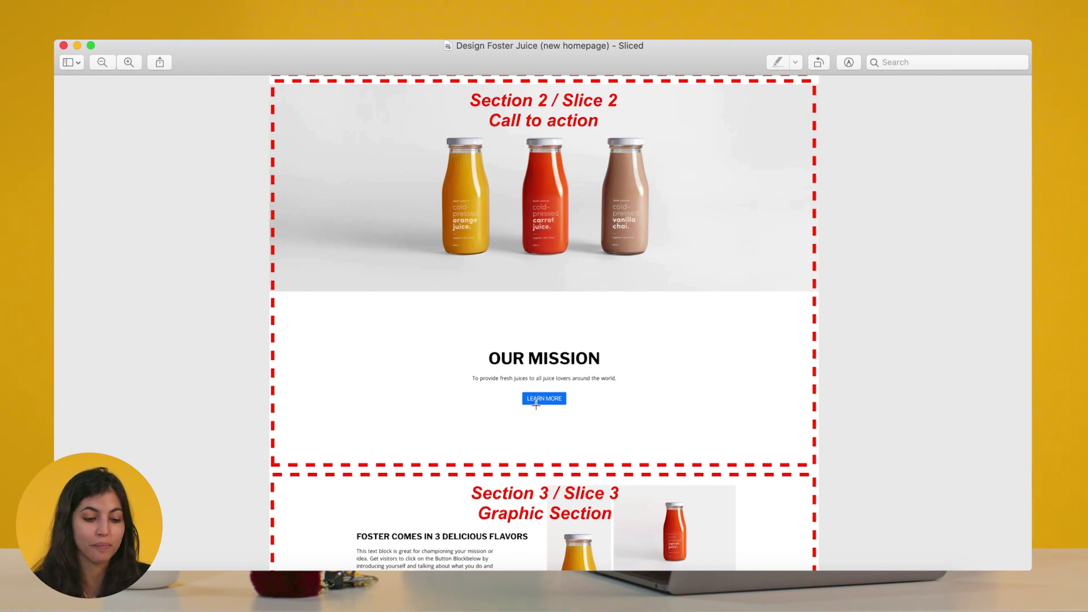
pyautogui.scroll(-5, 536, 405)
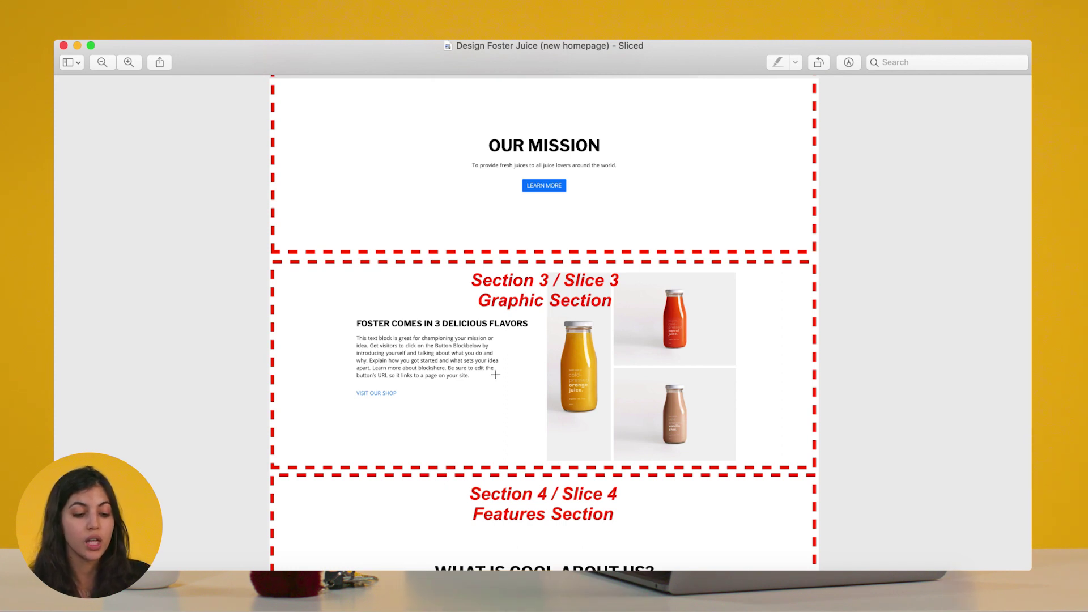
pyautogui.scroll(-8, 495, 374)
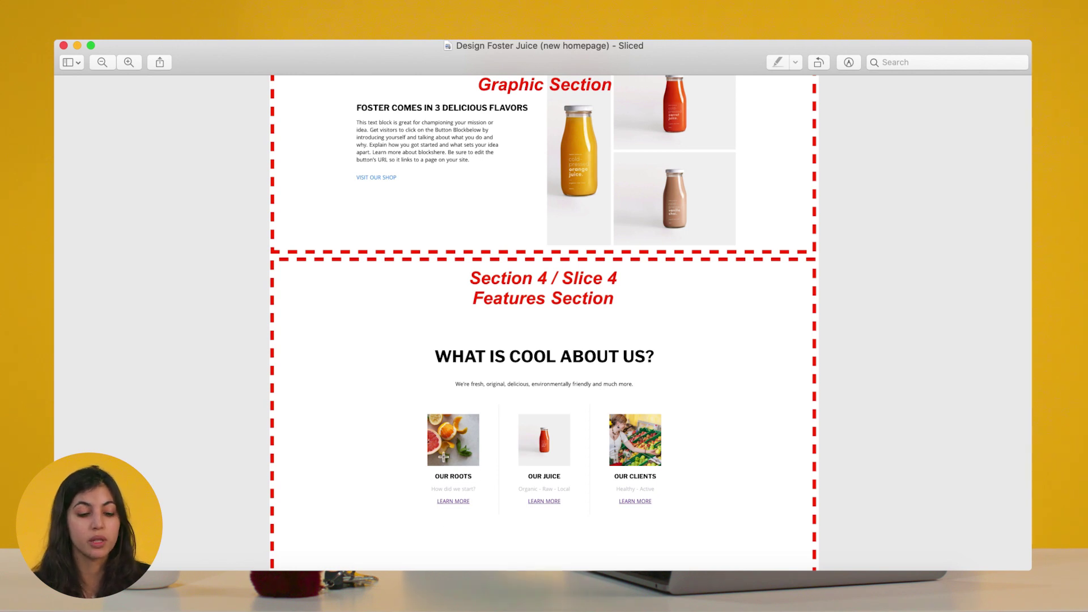
# - Switch to the existing foster-juice Prismic repository and open its Page custom type
pyautogui.hotkey('ctrl', 'Up')
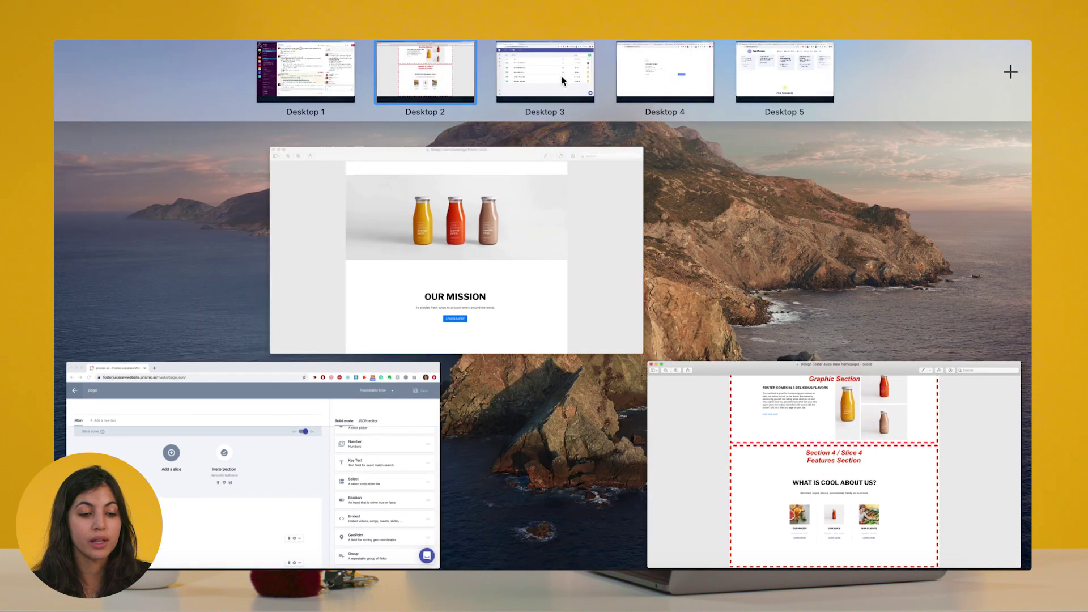
pyautogui.click(559, 68)
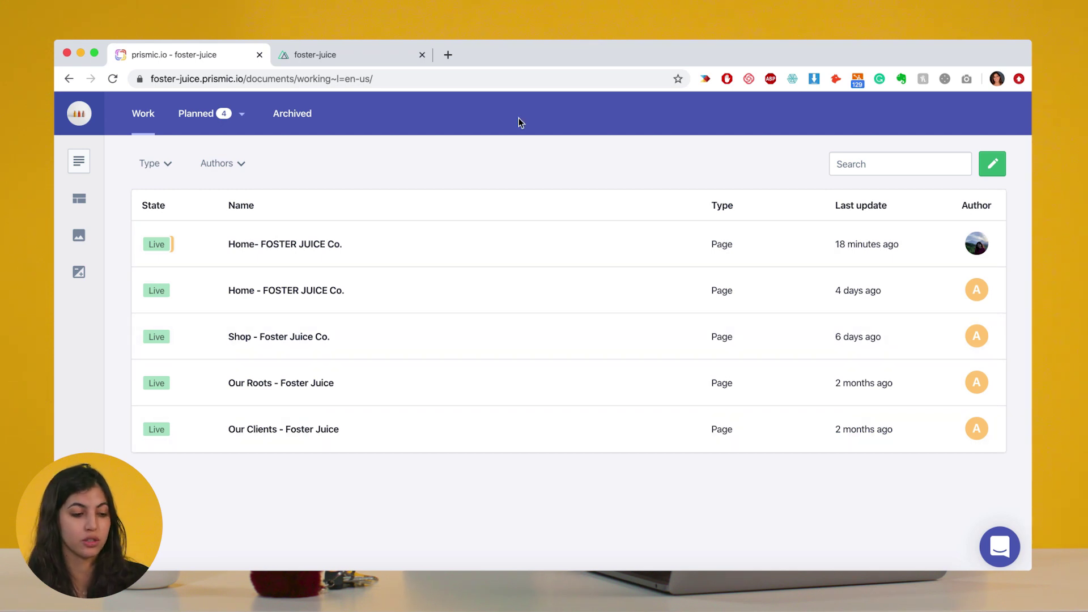
pyautogui.click(79, 201)
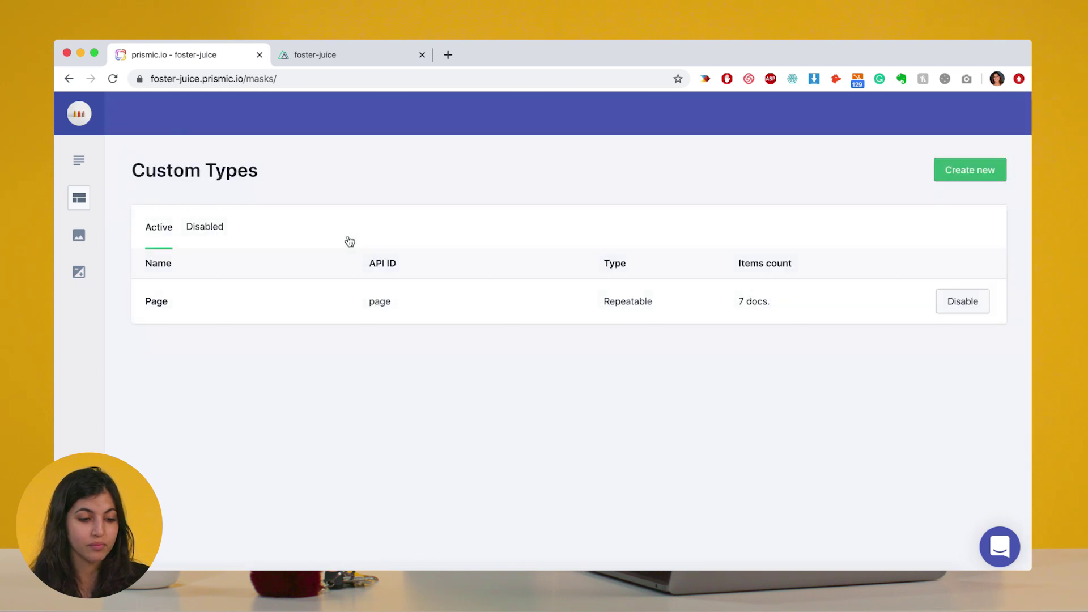
pyautogui.click(310, 305)
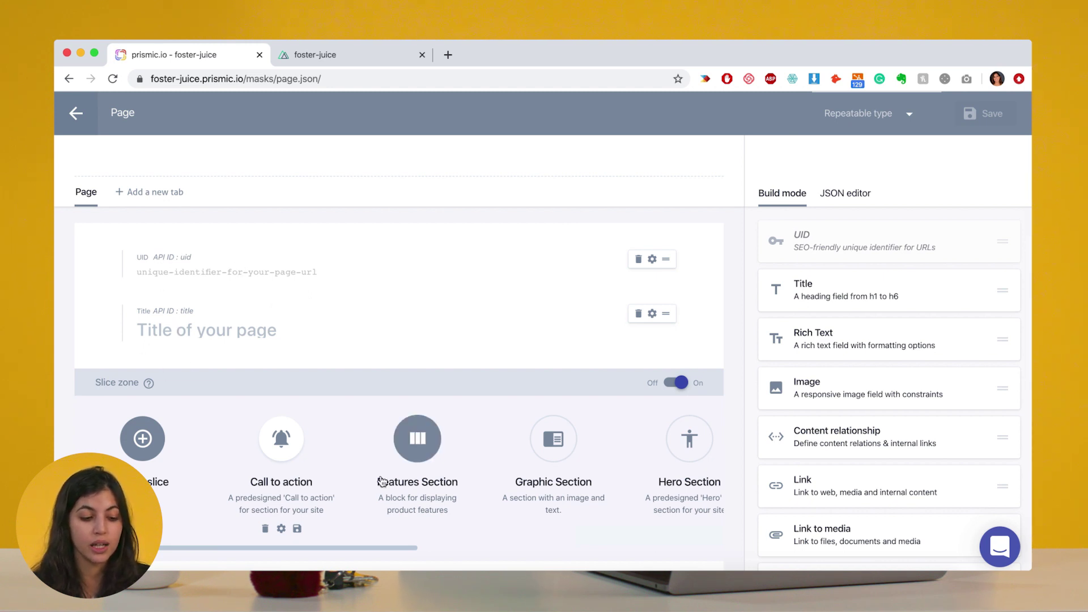
# - Review all the slices in the foster-juice Page type's slice zone, including the Hero Section's fields
pyautogui.hscroll(5, 381, 481)
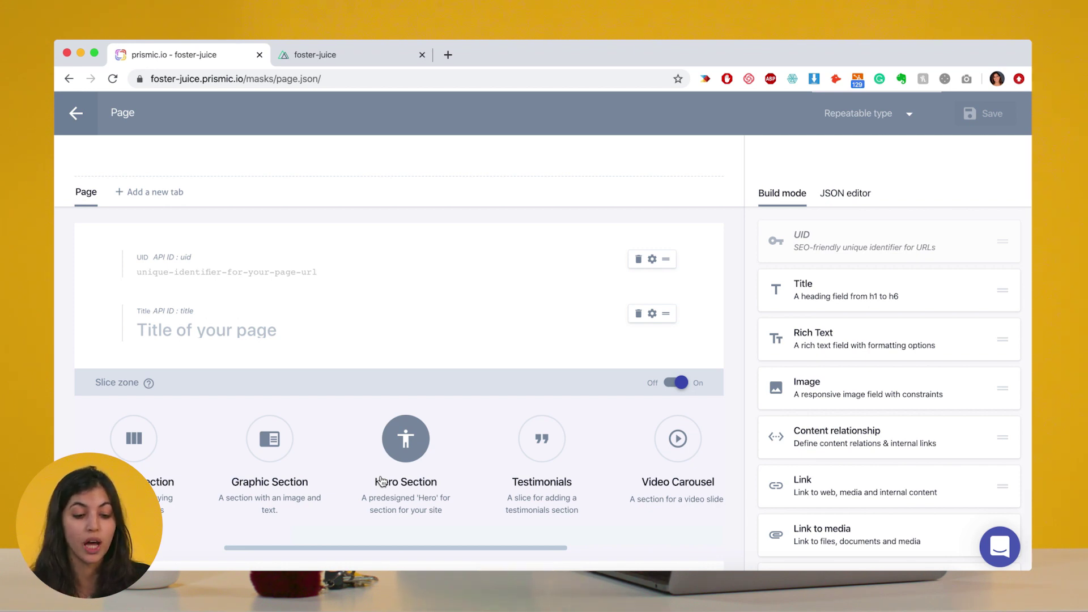
pyautogui.hscroll(4, 564, 473)
pyautogui.hscroll(2, 567, 472)
pyautogui.hscroll(-10, 572, 471)
pyautogui.scroll(-4, 577, 470)
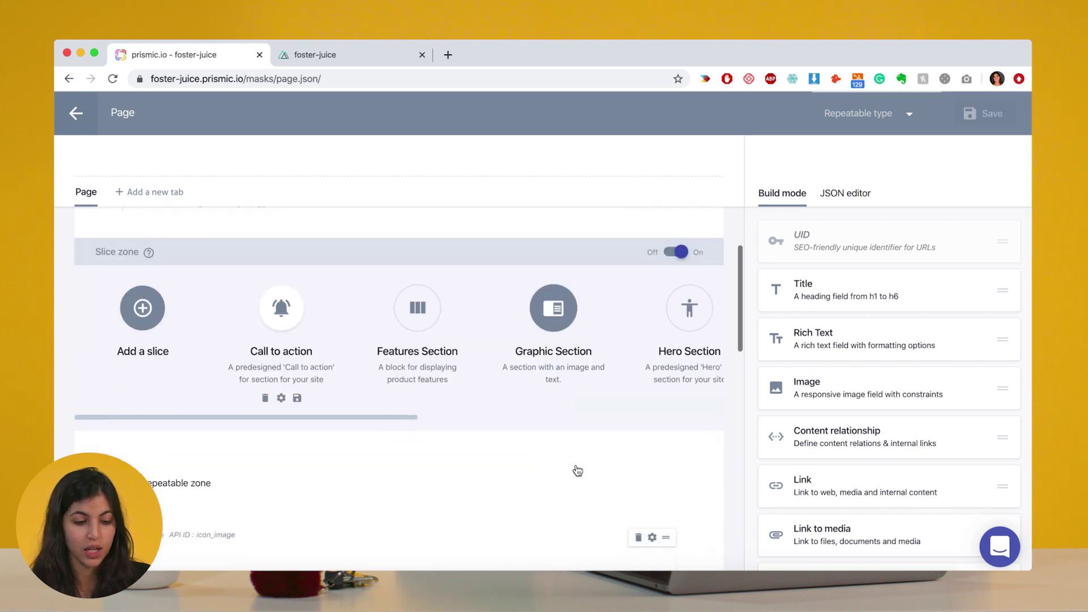
pyautogui.scroll(1, 589, 271)
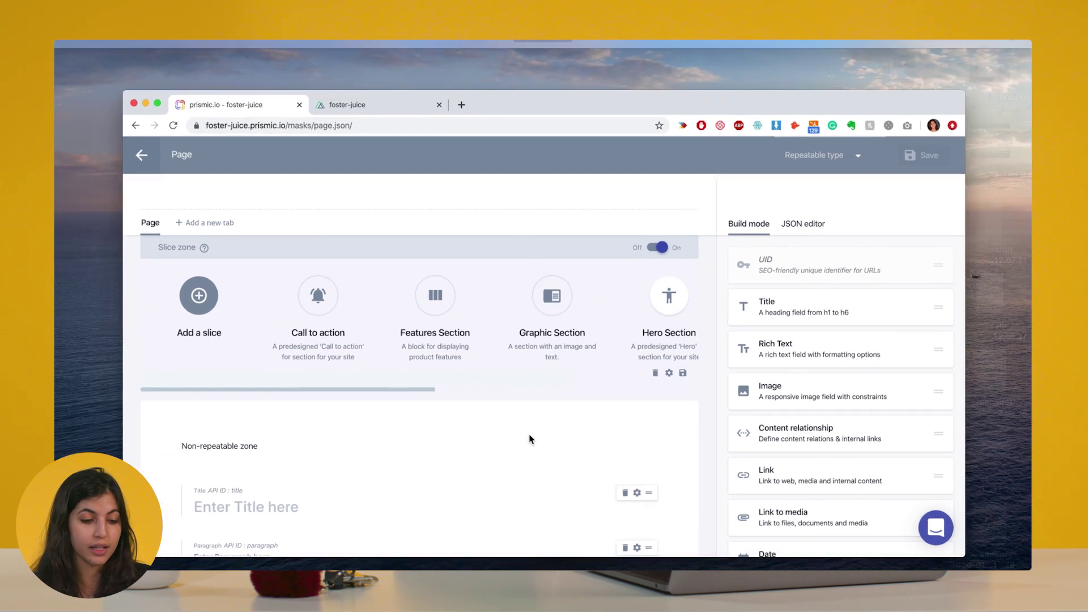
# - Switch to the sliced homepage design to check the layout of its Features Section
pyautogui.hotkey('ctrl', 'Up')
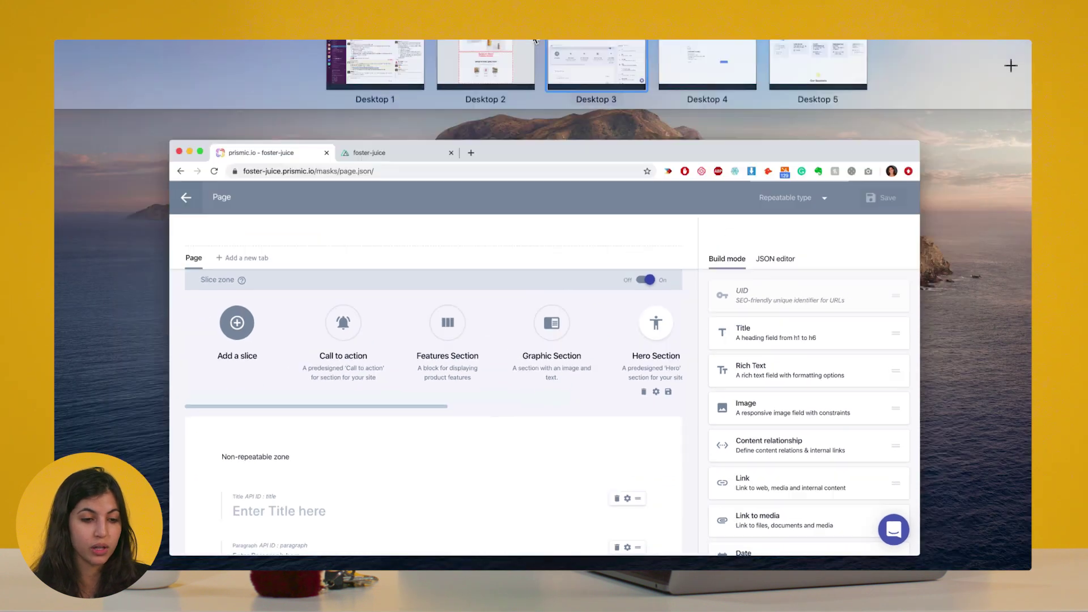
pyautogui.click(485, 72)
pyautogui.scroll(1, 561, 257)
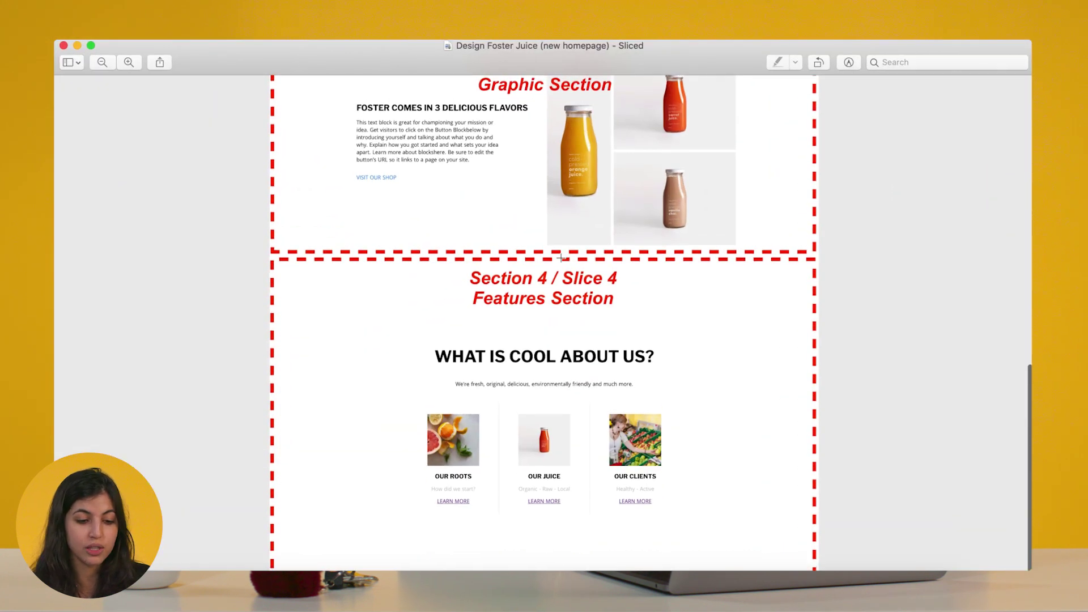
# - Return to the foster-juice Page type and examine the Features Section's non-repeatable and repeatable fields
pyautogui.hotkey('ctrl', 'Up')
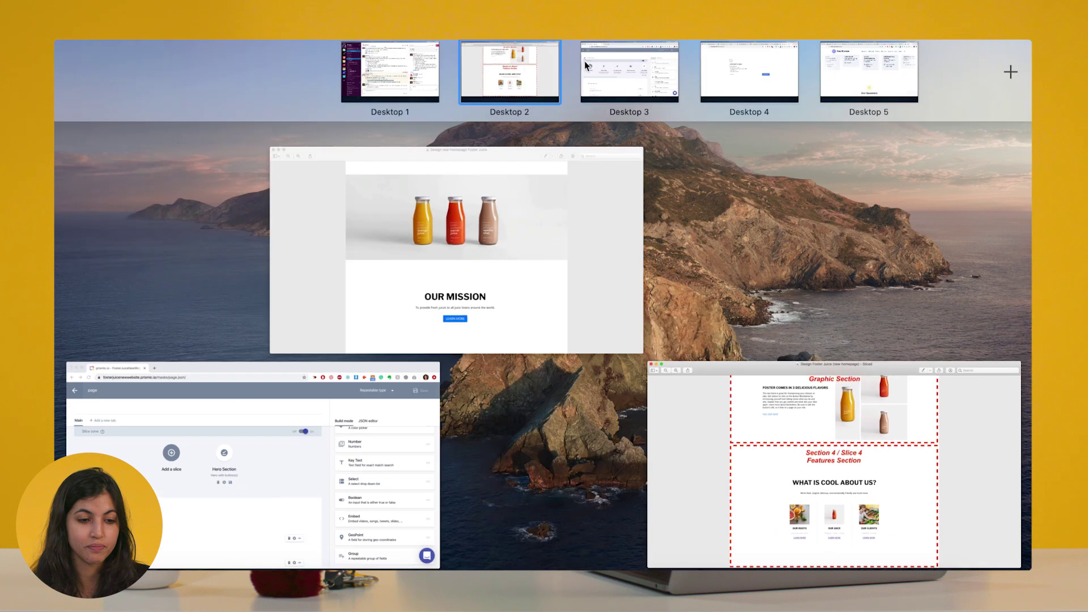
pyautogui.click(586, 62)
pyautogui.scroll(-1, 482, 374)
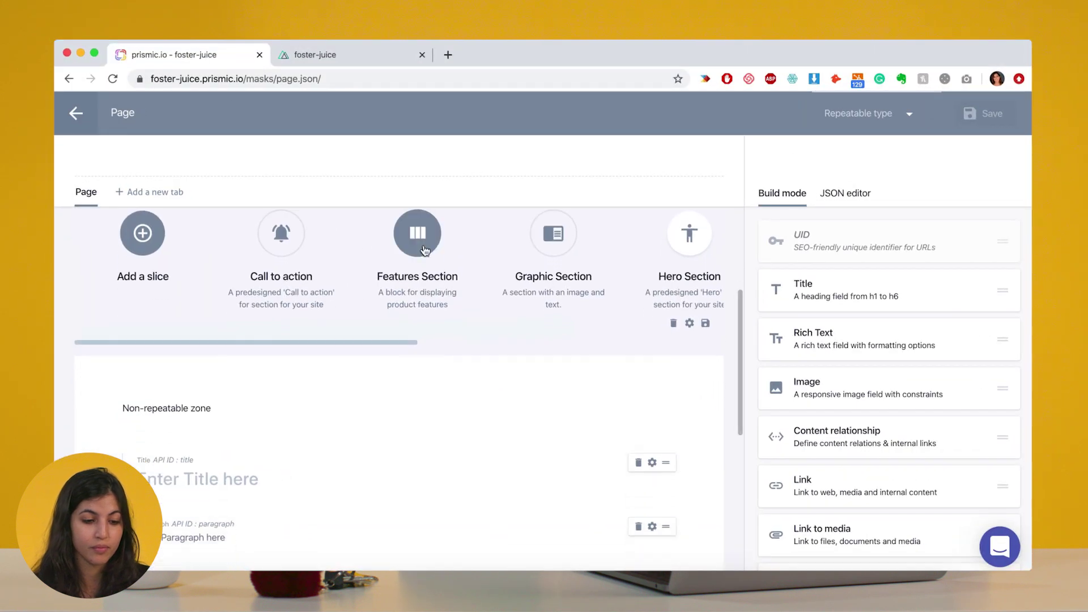
pyautogui.scroll(1, 418, 272)
pyautogui.scroll(-4, 360, 508)
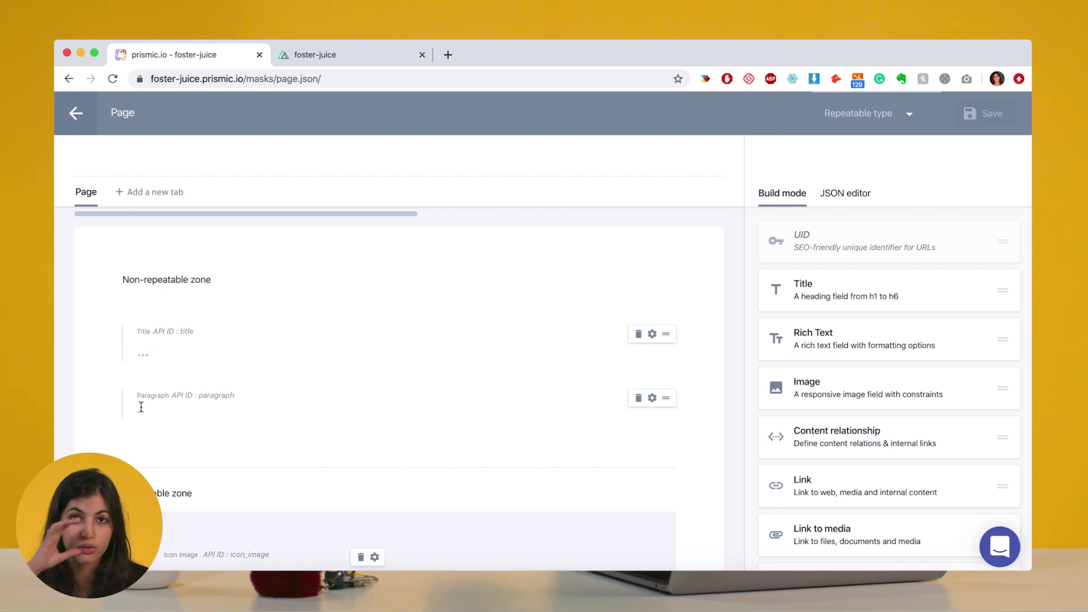
pyautogui.scroll(-6, 141, 407)
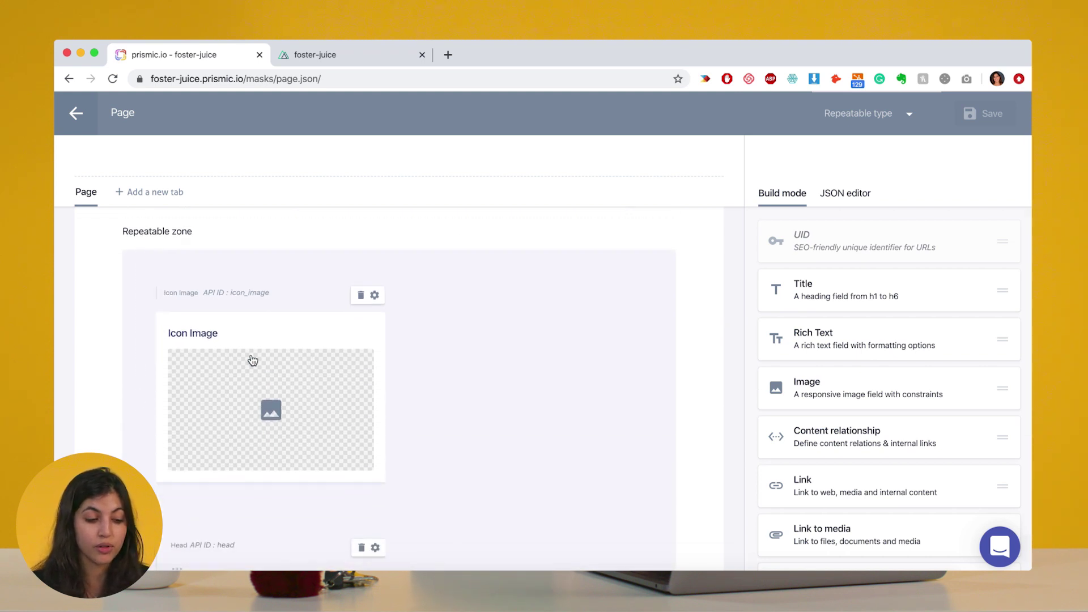
pyautogui.scroll(-7, 239, 388)
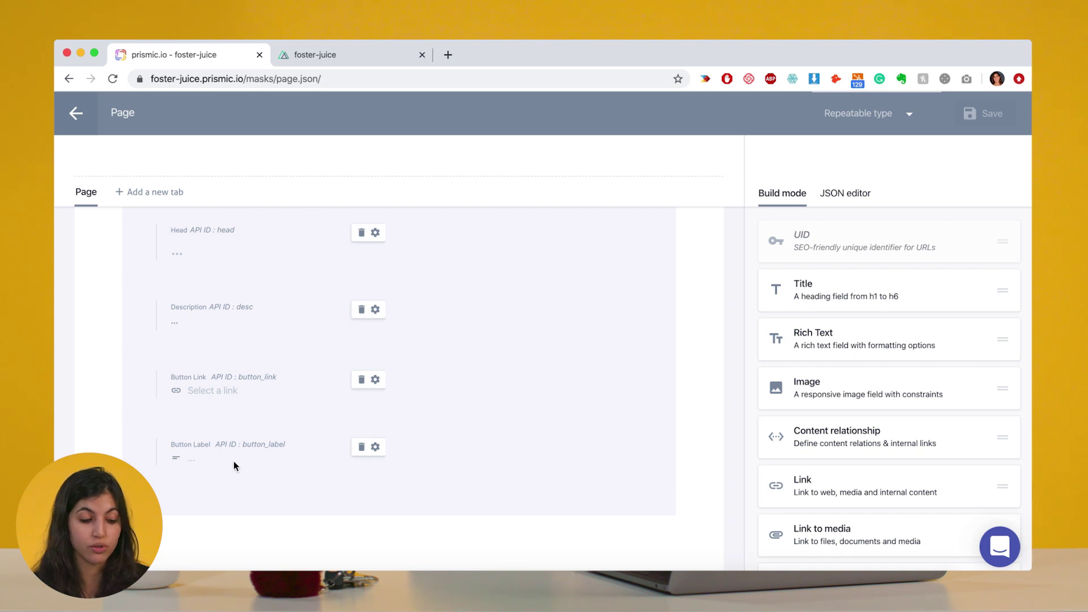
# - Glance at the open homepage design and FosterJuiceNewWebsite windows, and return to the foster-juice repository
pyautogui.hotkey('ctrl', 'Up')
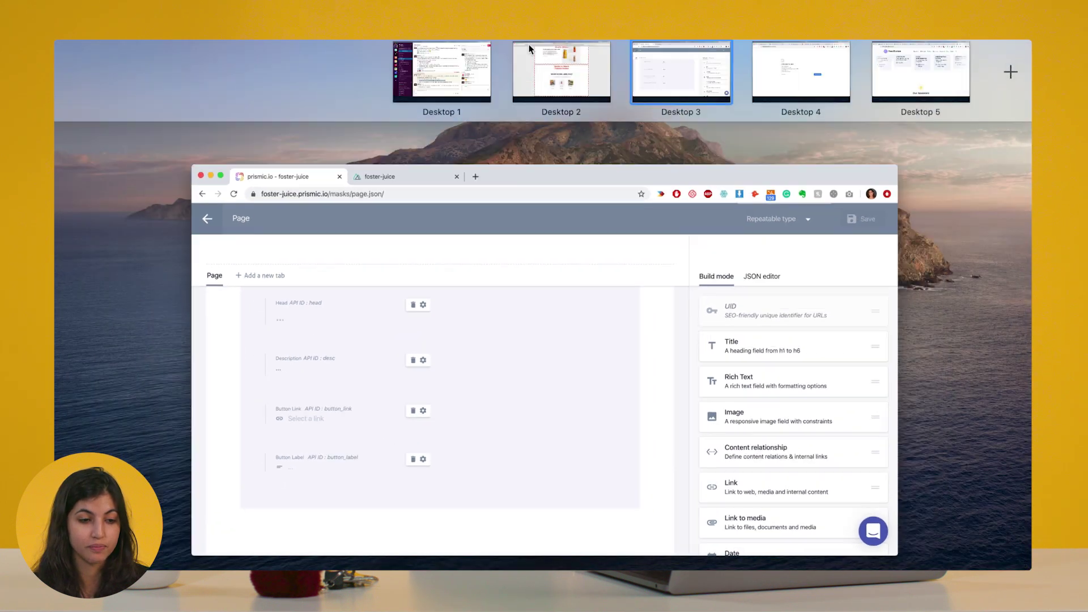
pyautogui.click(537, 89)
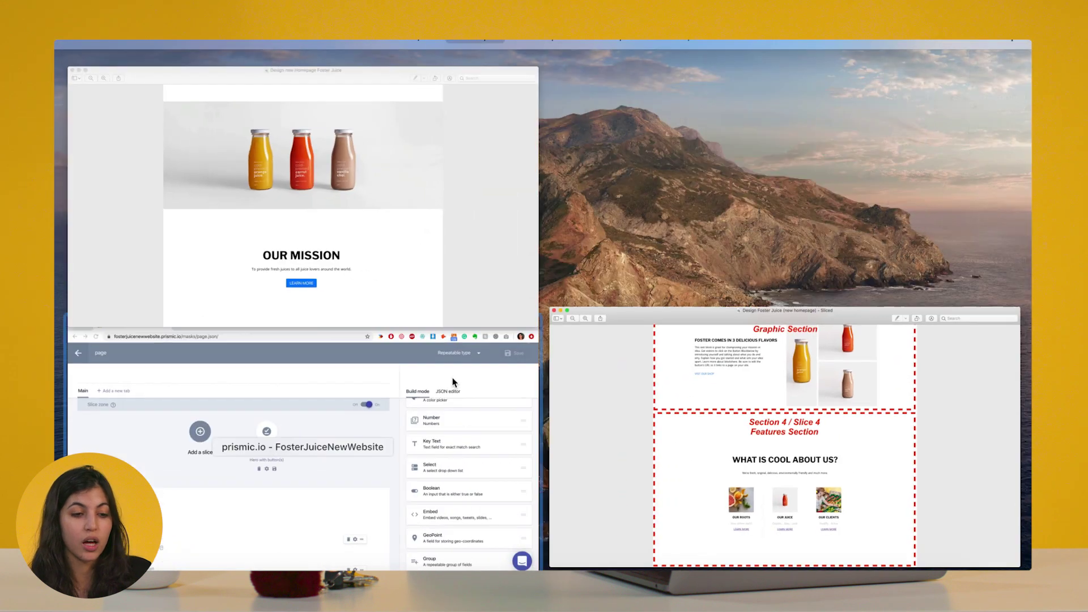
pyautogui.hotkey('ctrl', 'Up')
pyautogui.click(556, 54)
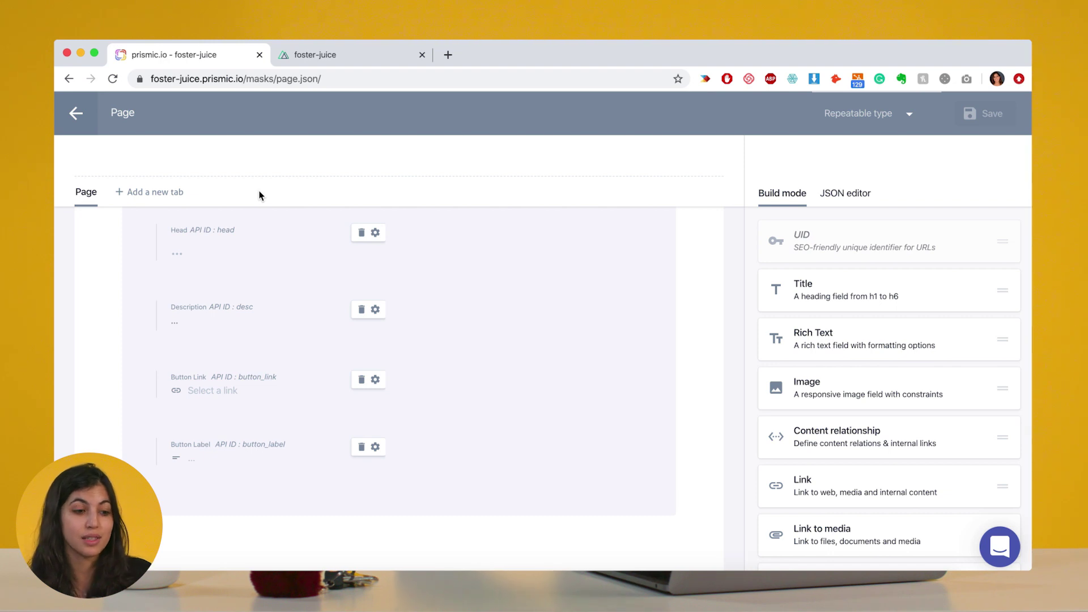
# - Leave the Page custom type and open the "Home- FOSTER JUICE Co." page from the repository's documents
pyautogui.click(74, 115)
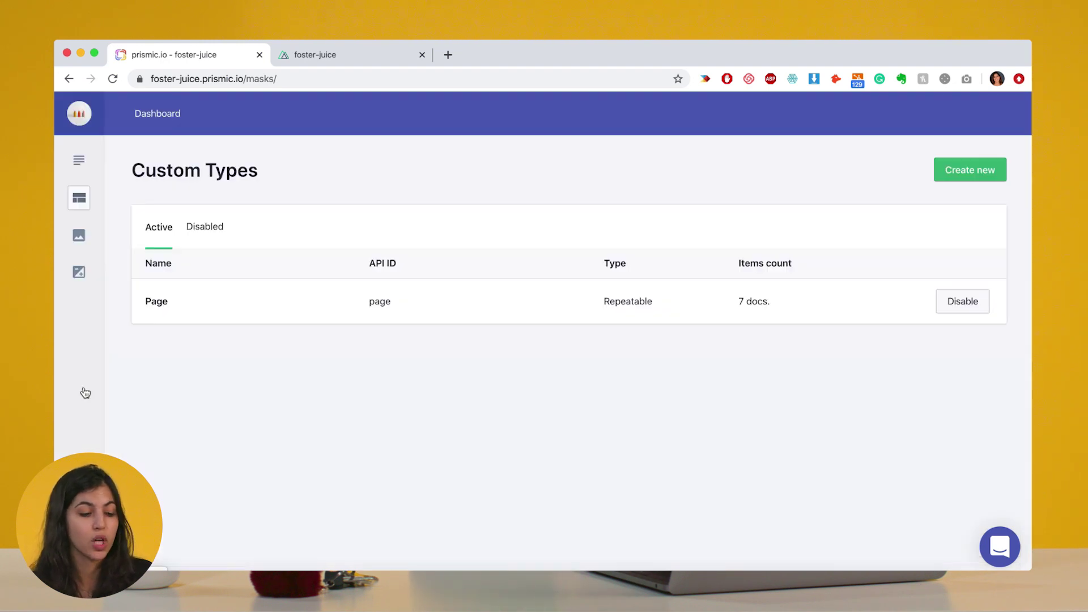
pyautogui.click(84, 163)
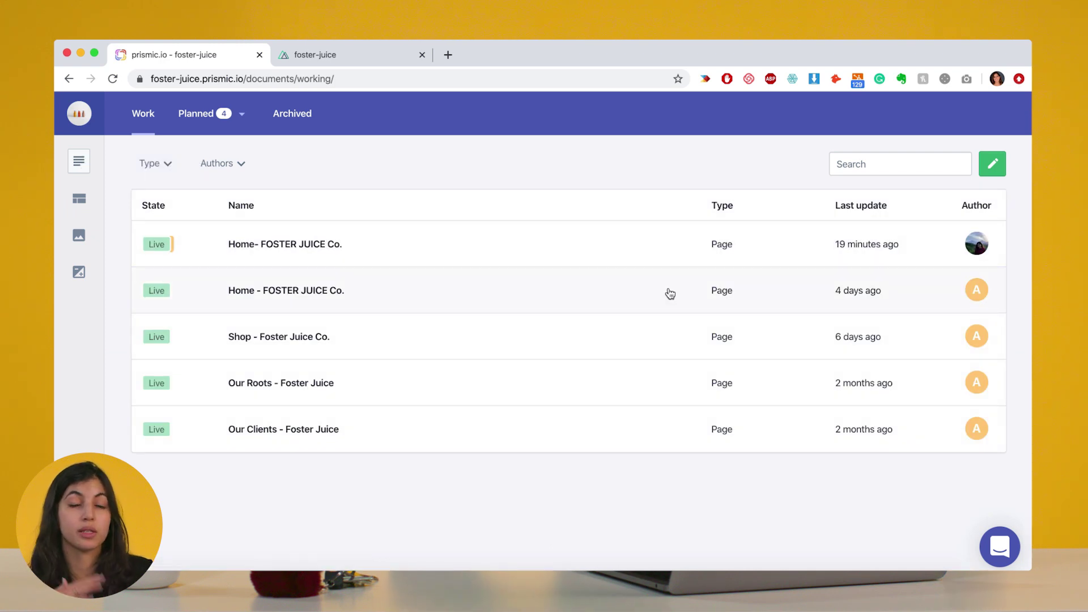
pyautogui.click(617, 234)
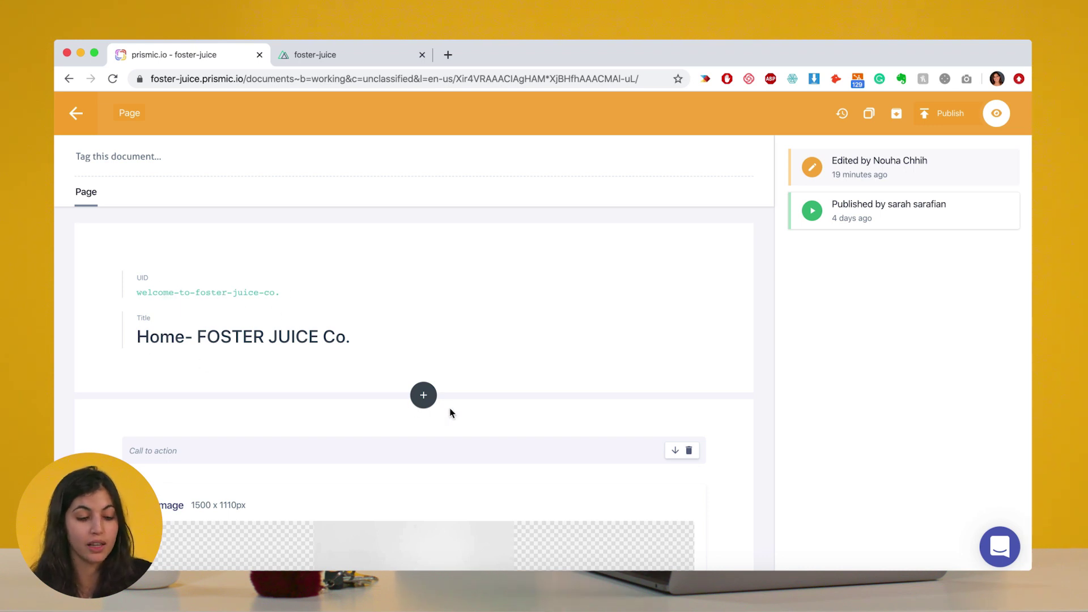
# - Show the slices that can be added below the Home page's title and browse through the choices
pyautogui.click(429, 401)
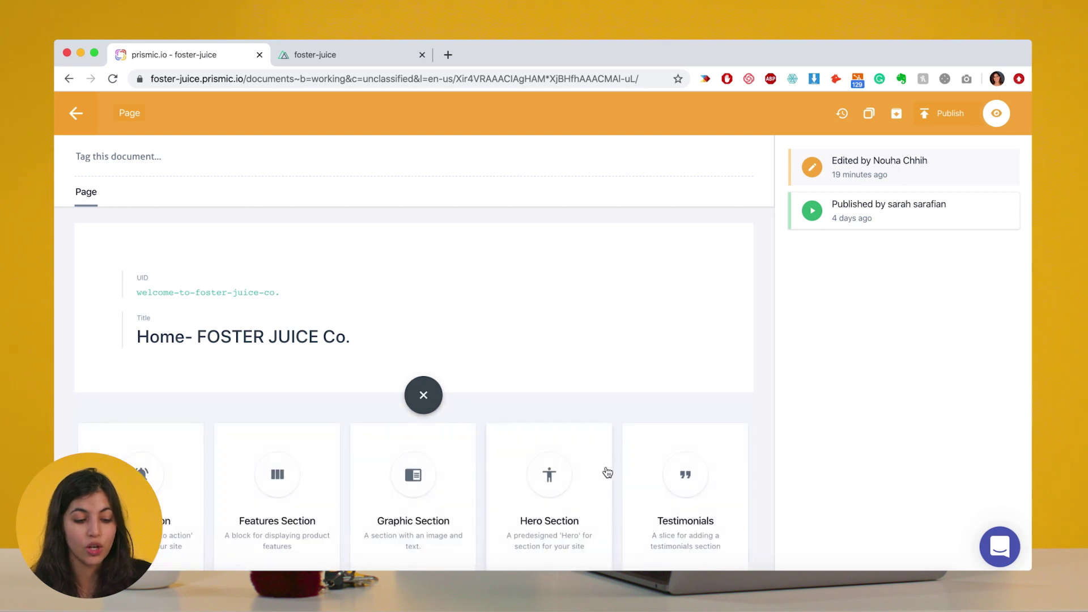
pyautogui.scroll(-1, 606, 473)
pyautogui.scroll(-2, 607, 473)
pyautogui.hscroll(10, 607, 472)
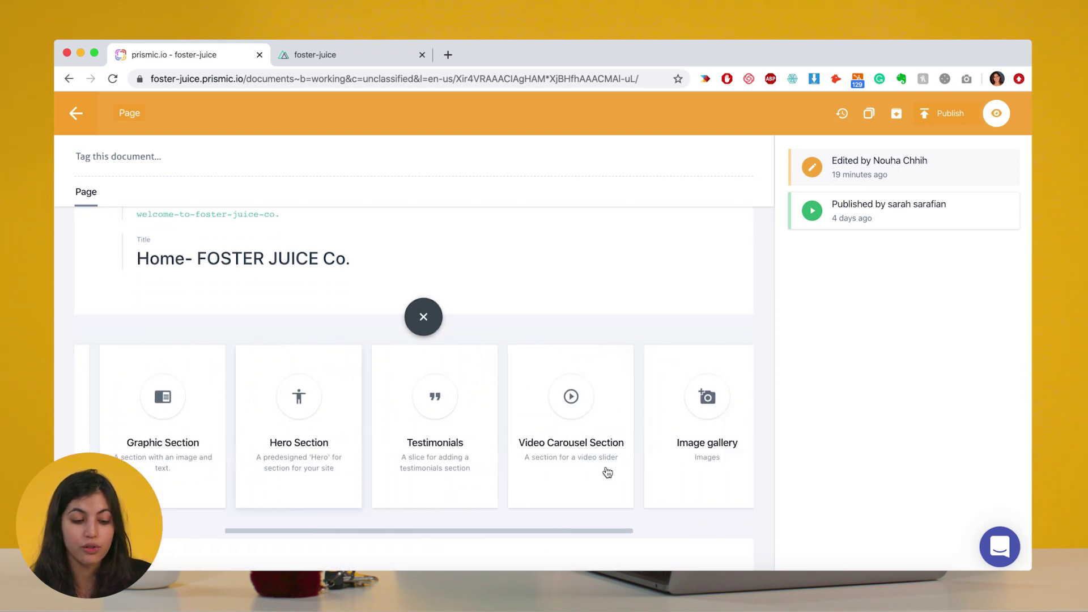
# - Dismiss the slice choices, move the Hero Section slice above the Call to action slice in the Home page, and save
pyautogui.hscroll(-10, 608, 473)
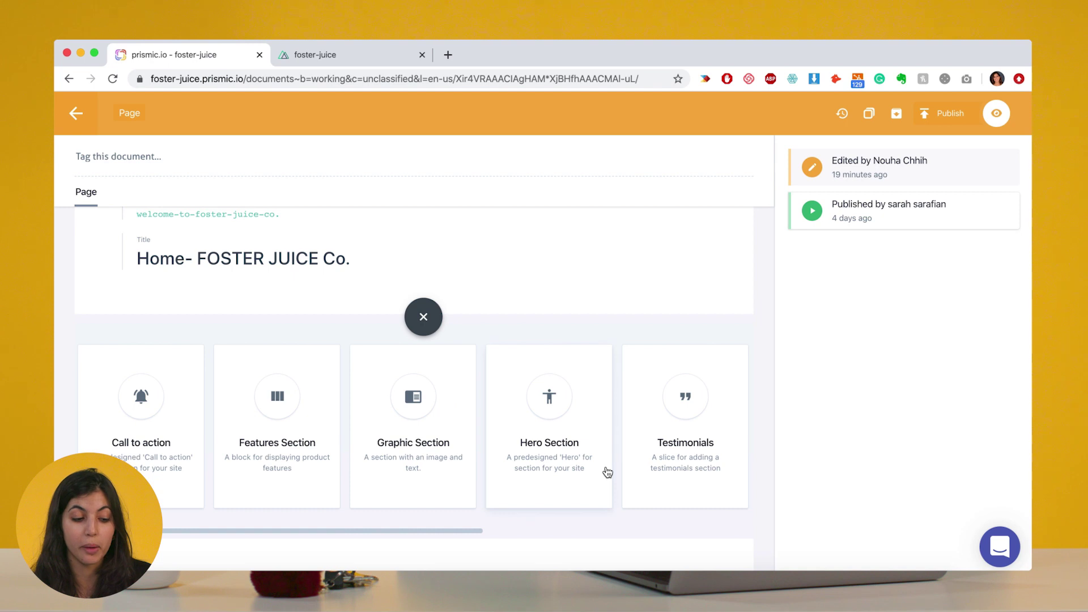
pyautogui.click(432, 325)
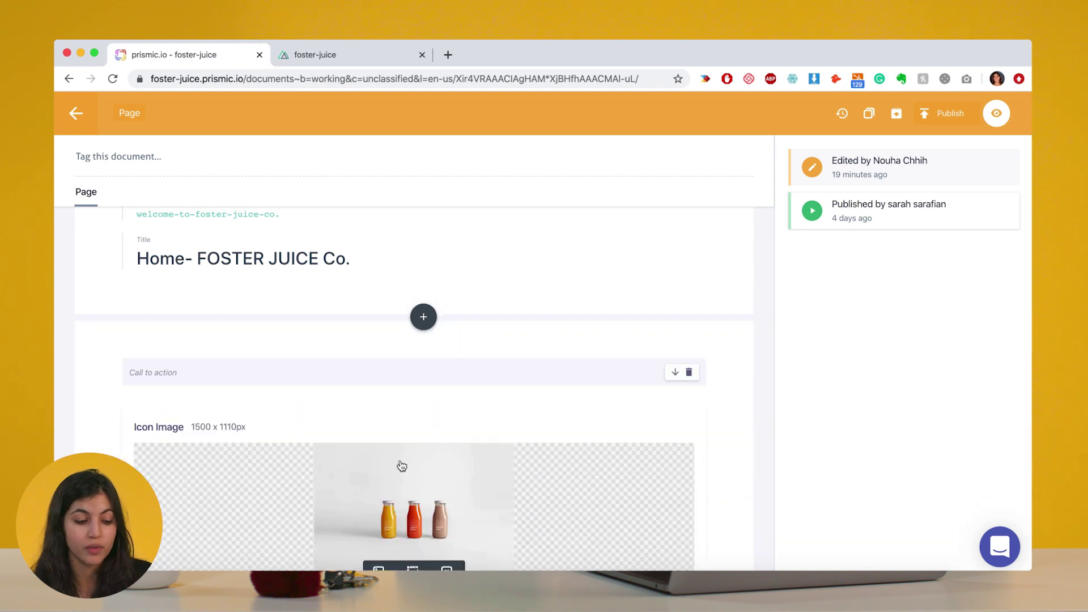
pyautogui.scroll(-4, 401, 463)
pyautogui.scroll(3, 400, 465)
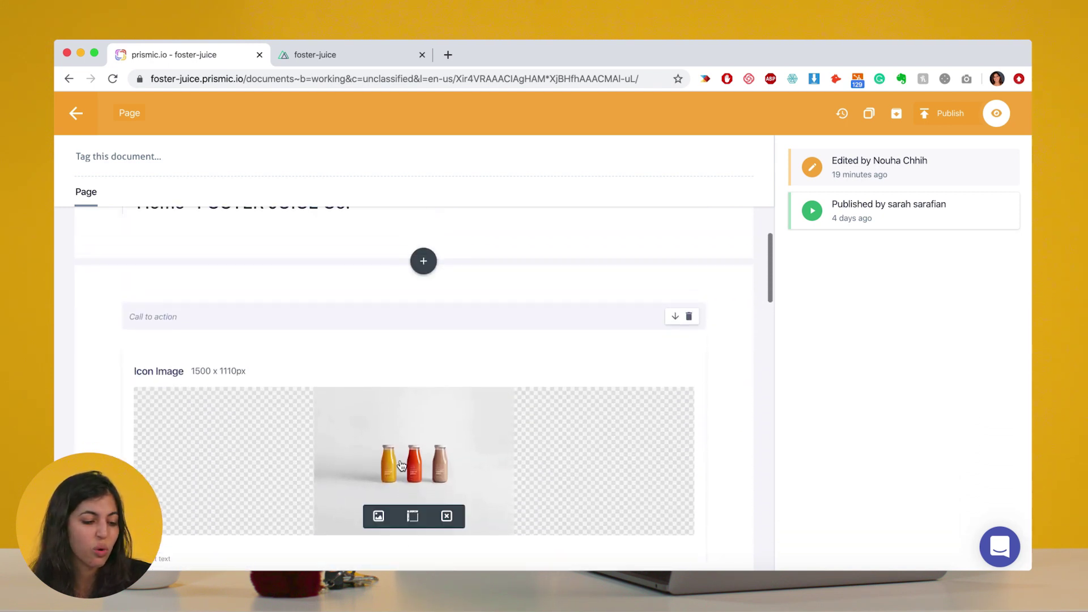
pyautogui.scroll(-10, 400, 465)
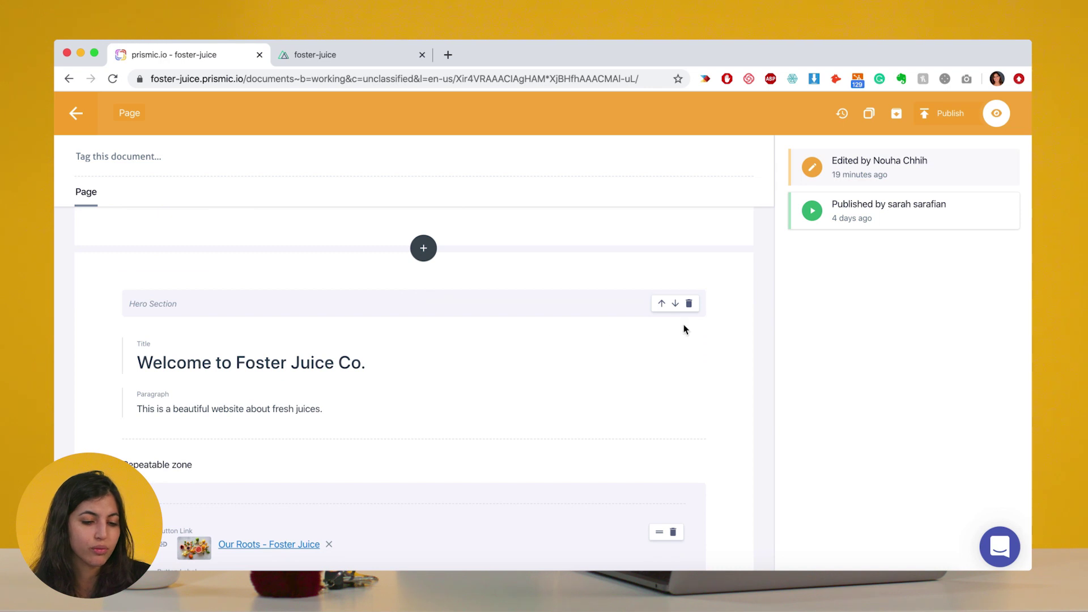
pyautogui.click(662, 305)
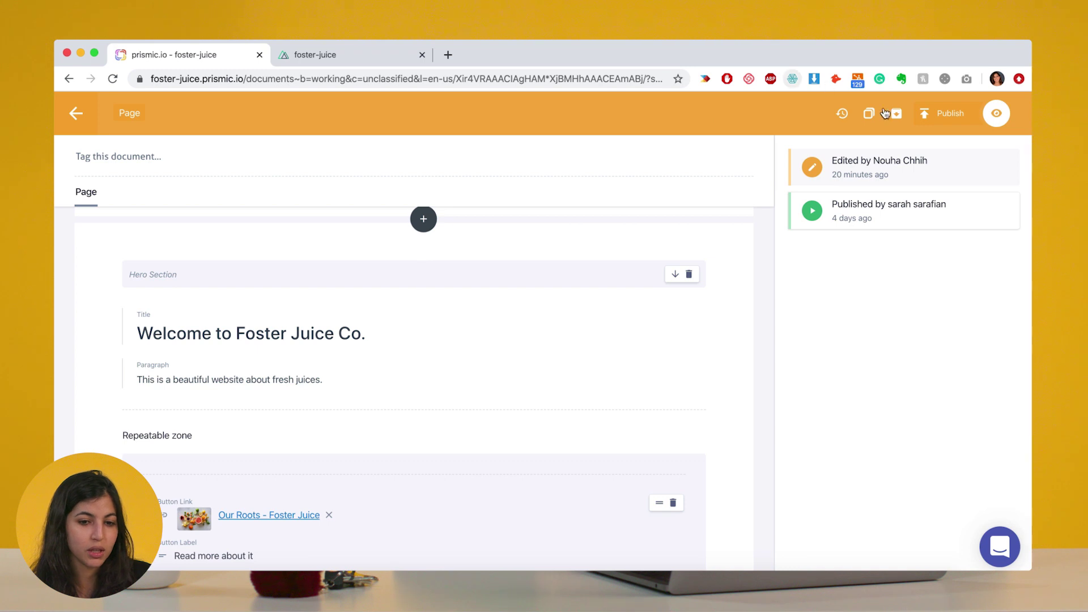
# - Preview the Home page on the website and examine its hero, OUR MISSION and flavors sections
pyautogui.click(989, 115)
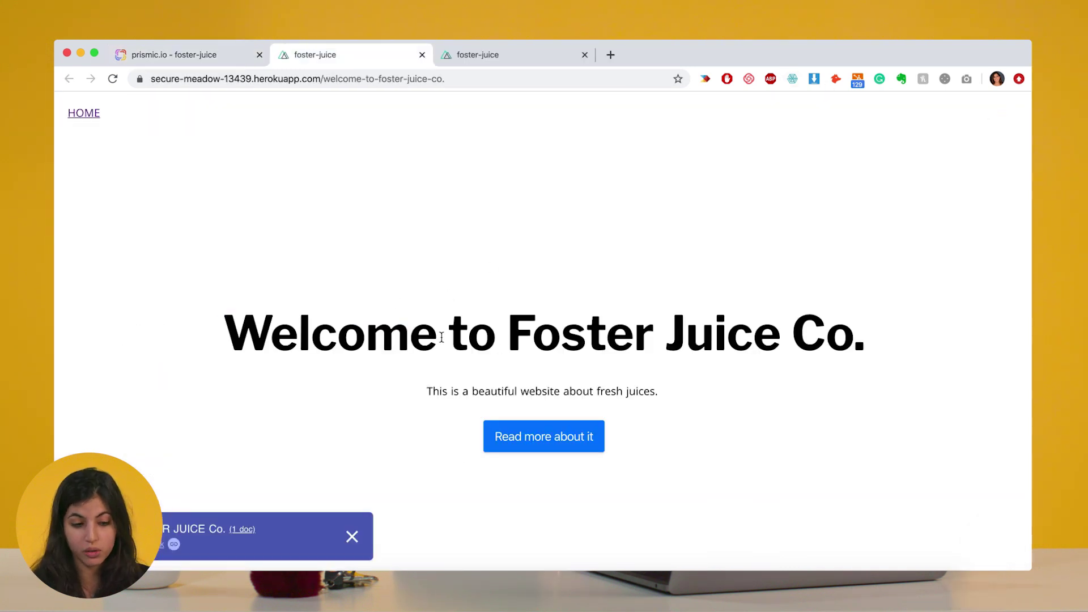
pyautogui.scroll(-15, 478, 462)
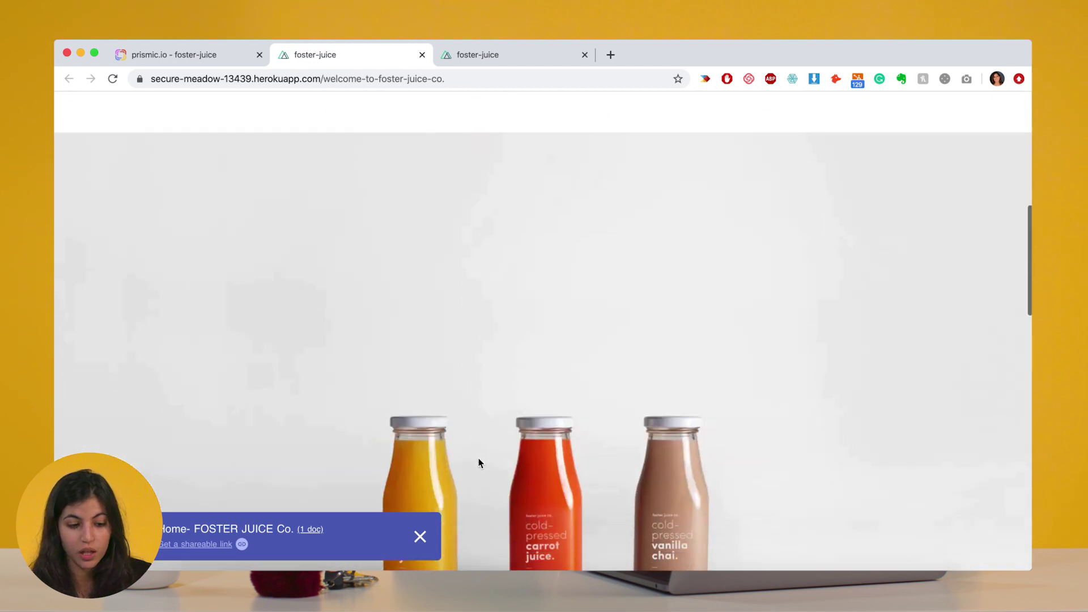
pyautogui.scroll(10, 478, 462)
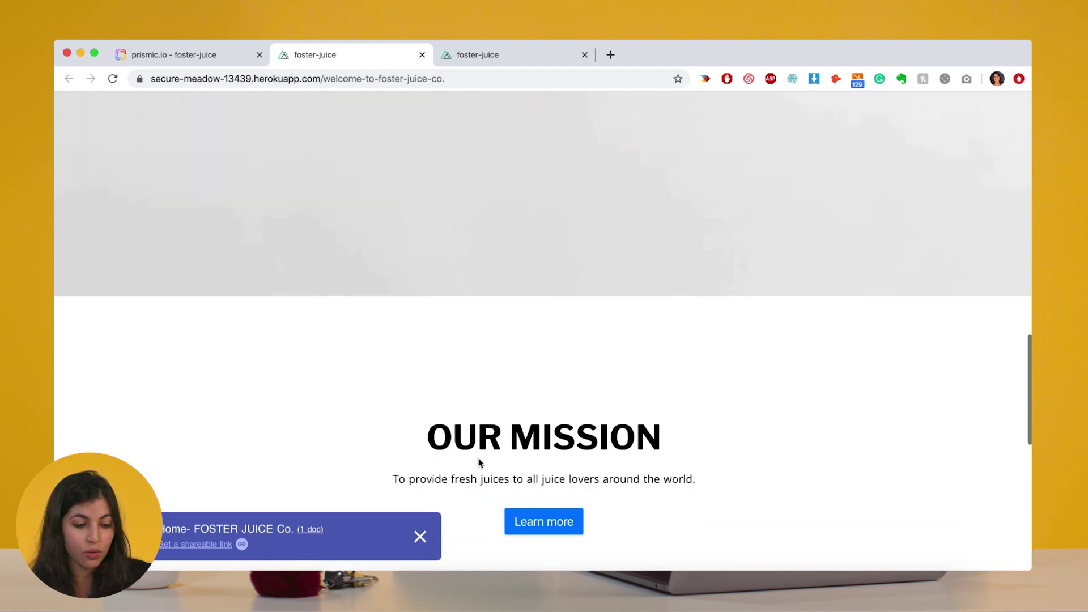
pyautogui.scroll(-10, 478, 463)
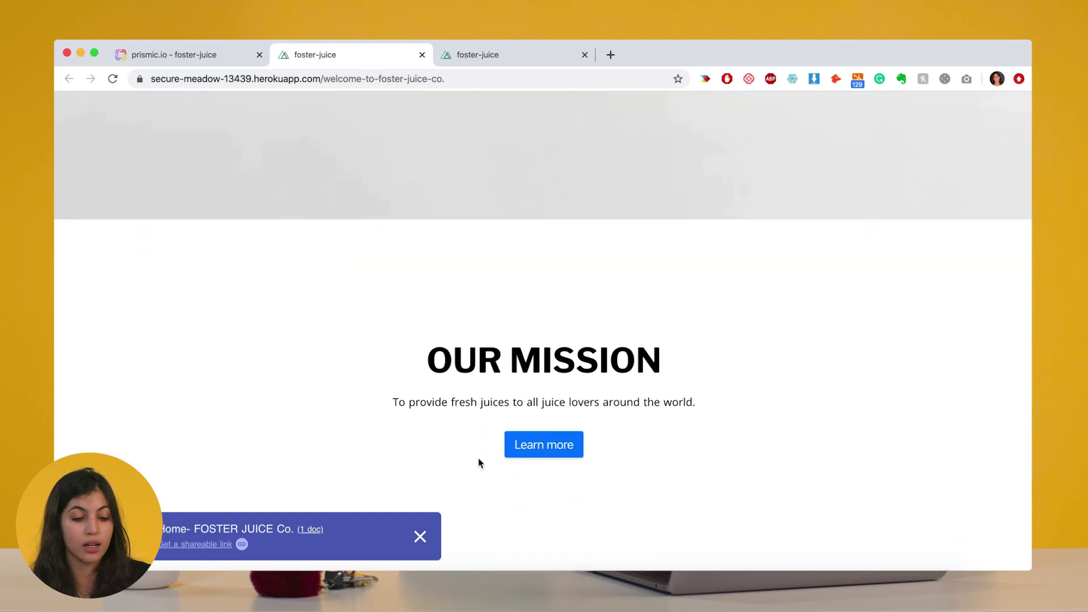
pyautogui.scroll(-8, 478, 462)
pyautogui.scroll(3, 478, 462)
pyautogui.scroll(-3, 478, 462)
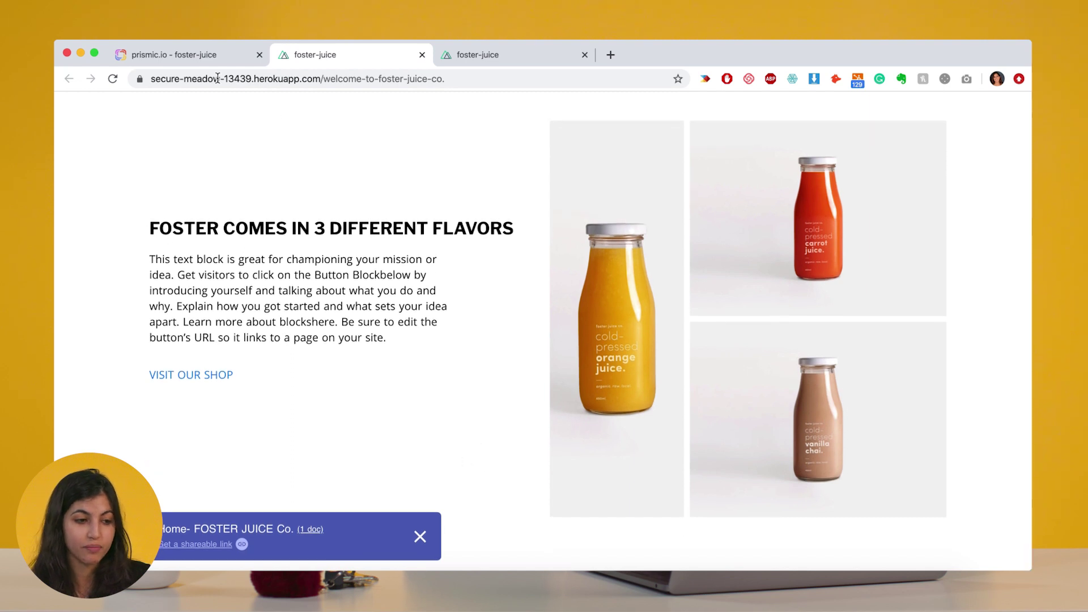
# - Return to the Home page document and add a second element to the Hero Section's repeatable zone
pyautogui.click(206, 66)
pyautogui.scroll(-5, 318, 461)
pyautogui.scroll(-15, 321, 468)
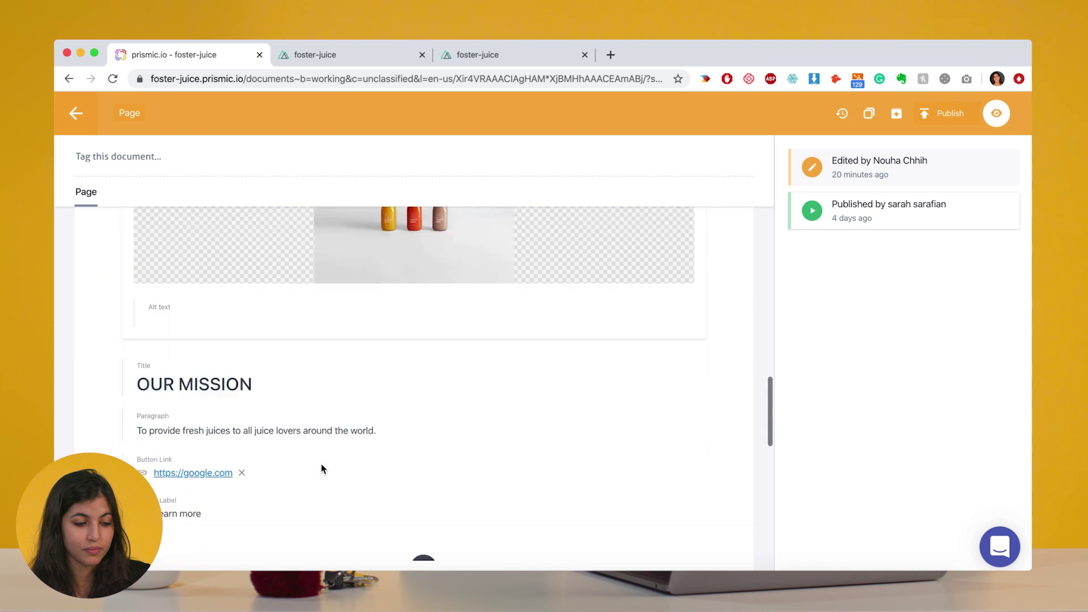
pyautogui.scroll(-2, 322, 469)
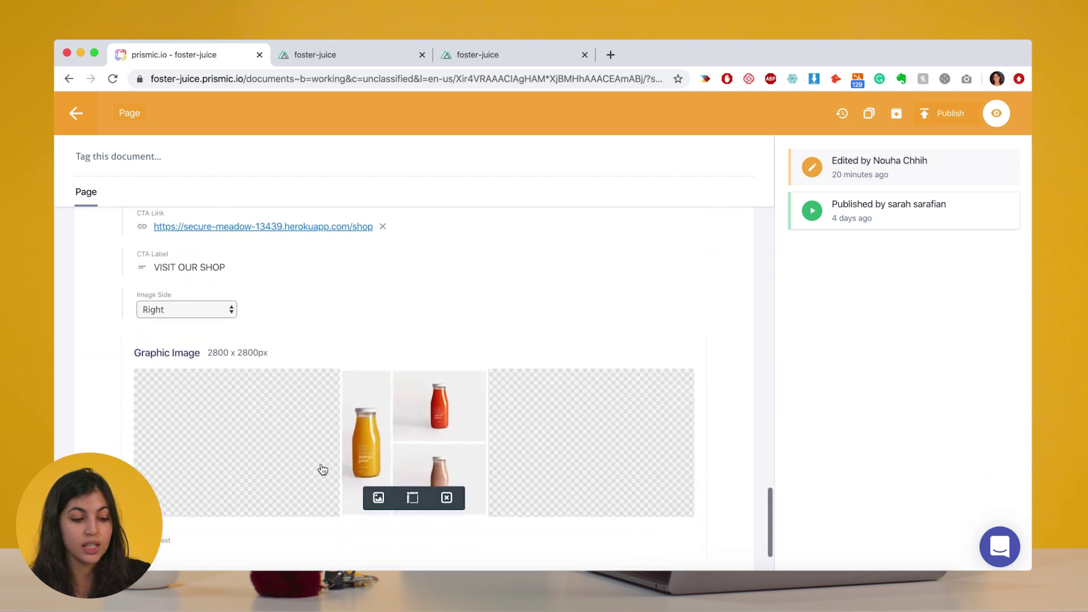
pyautogui.scroll(20, 323, 469)
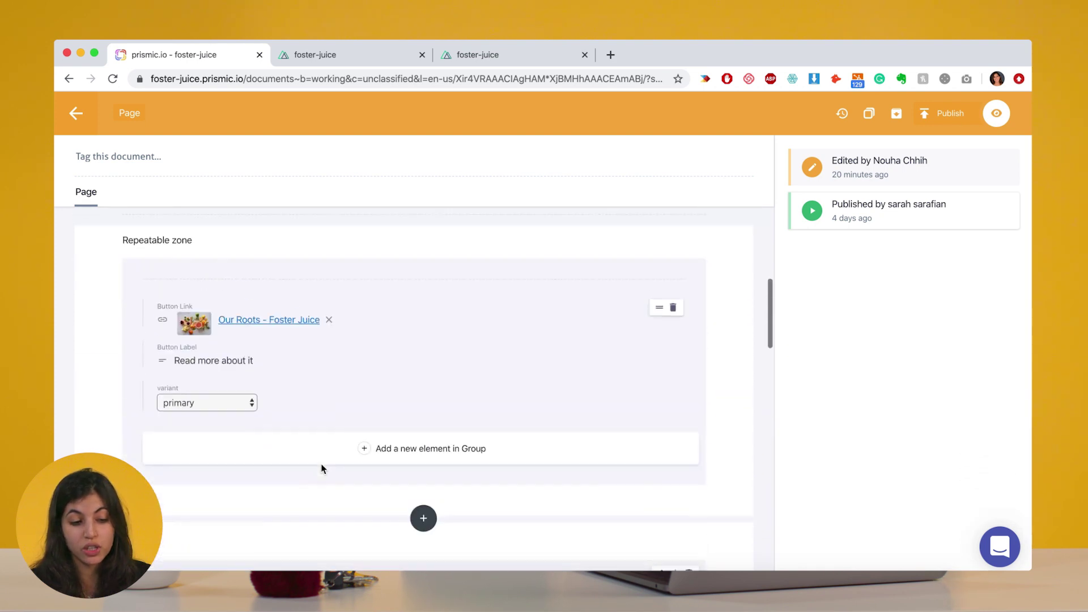
pyautogui.scroll(2, 322, 469)
pyautogui.scroll(-6, 321, 470)
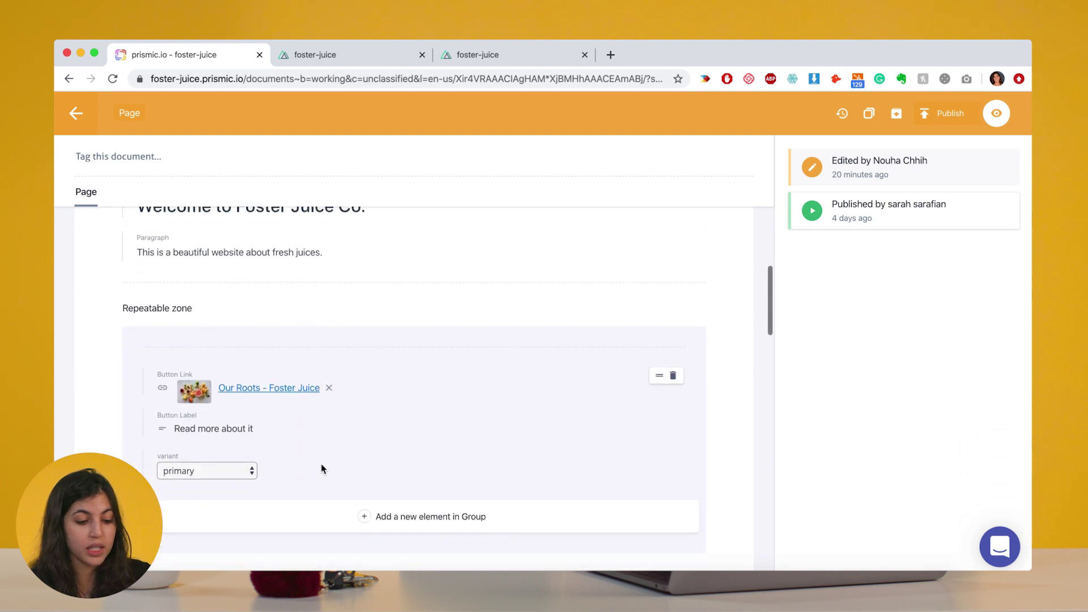
pyautogui.click(359, 505)
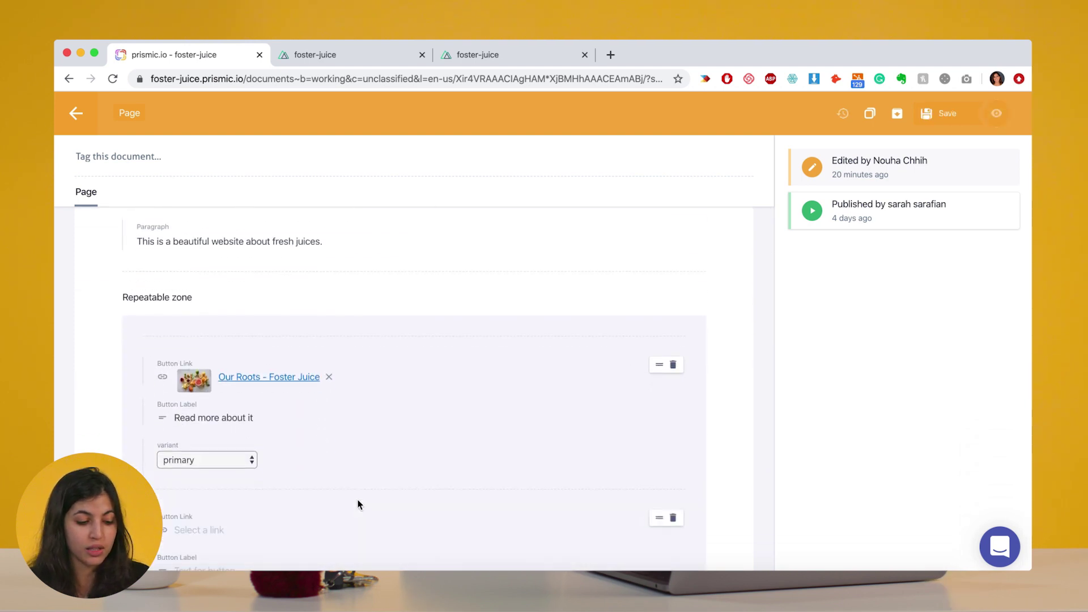
pyautogui.click(197, 530)
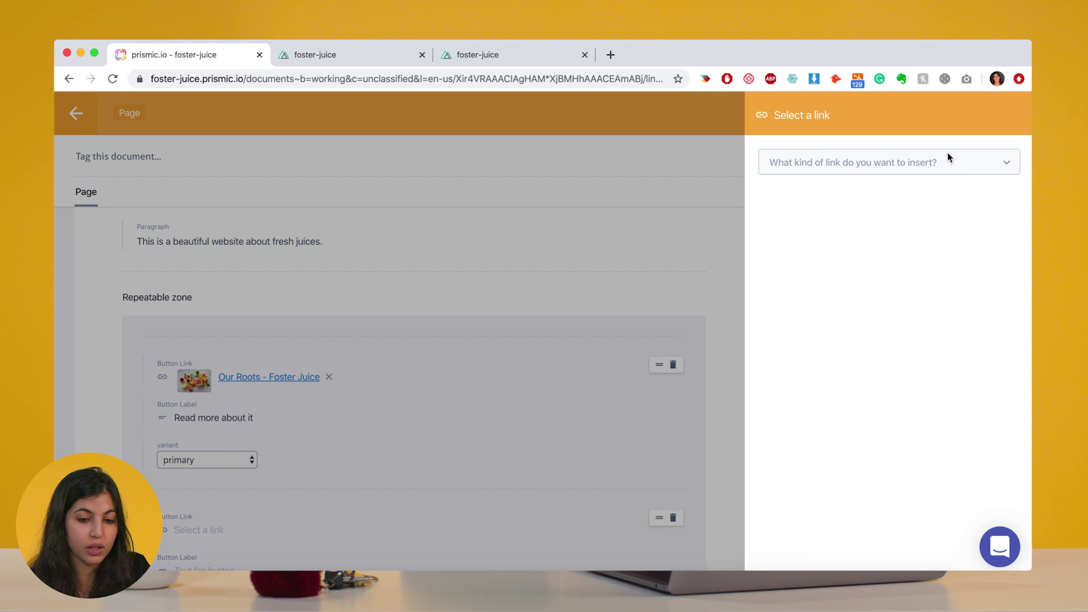
pyautogui.click(941, 167)
pyautogui.click(864, 197)
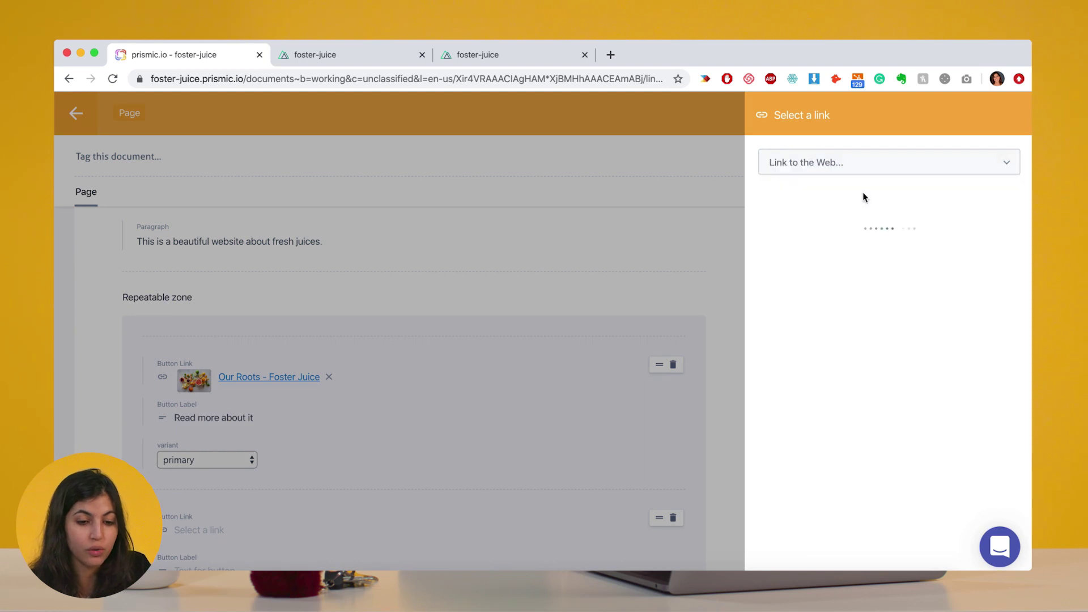
pyautogui.write('fos')
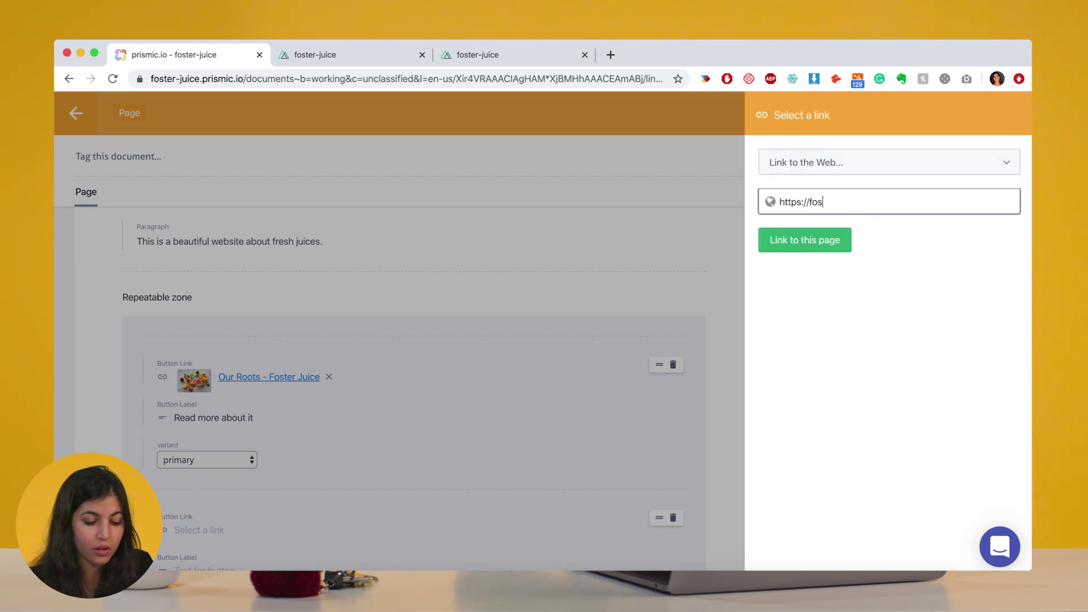
pyautogui.write('terjuice.com')
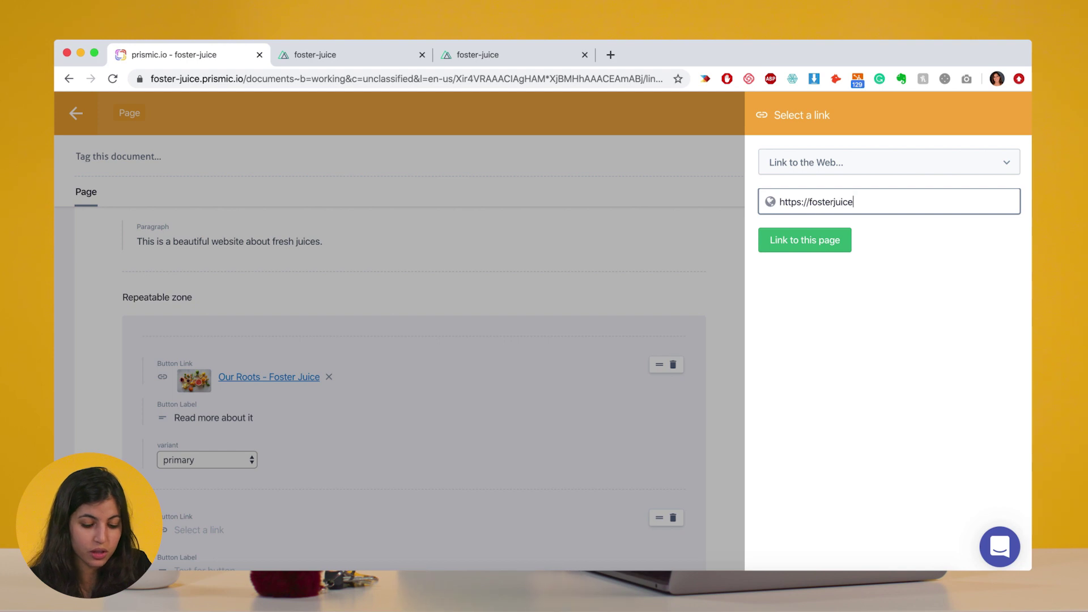
pyautogui.click(831, 247)
# - Label the new hero button "See more" with the secondary variant, save, and show the page preview
pyautogui.scroll(-3, 382, 488)
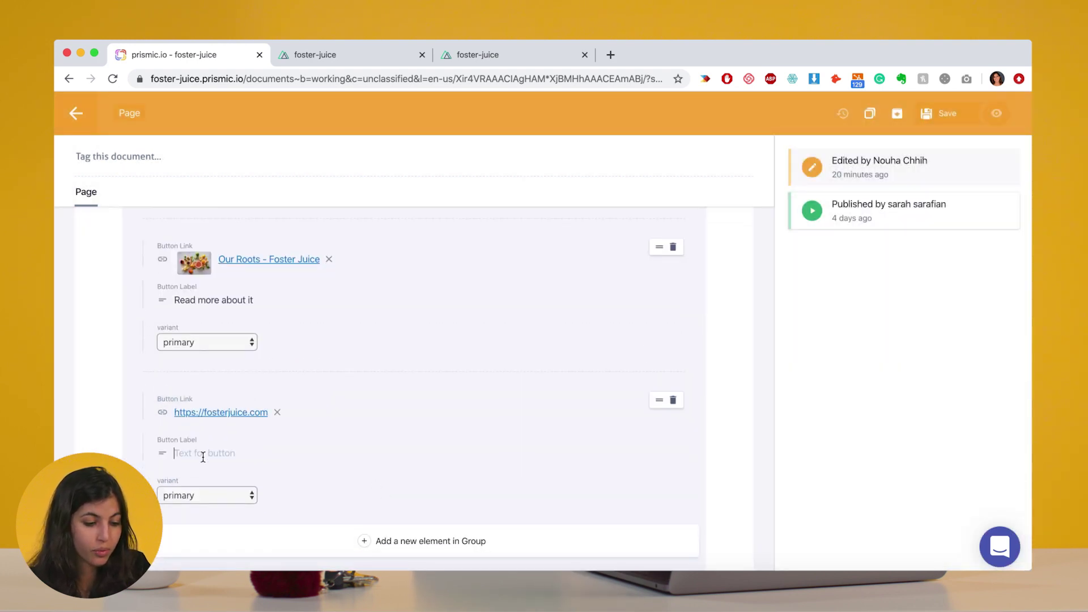
pyautogui.write('See more')
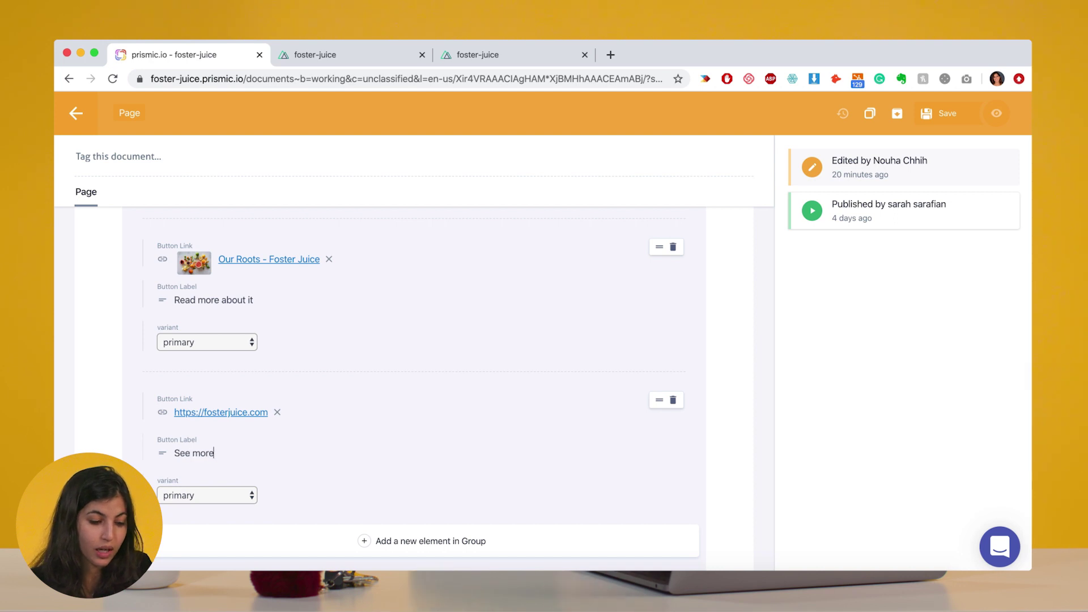
pyautogui.click(197, 495)
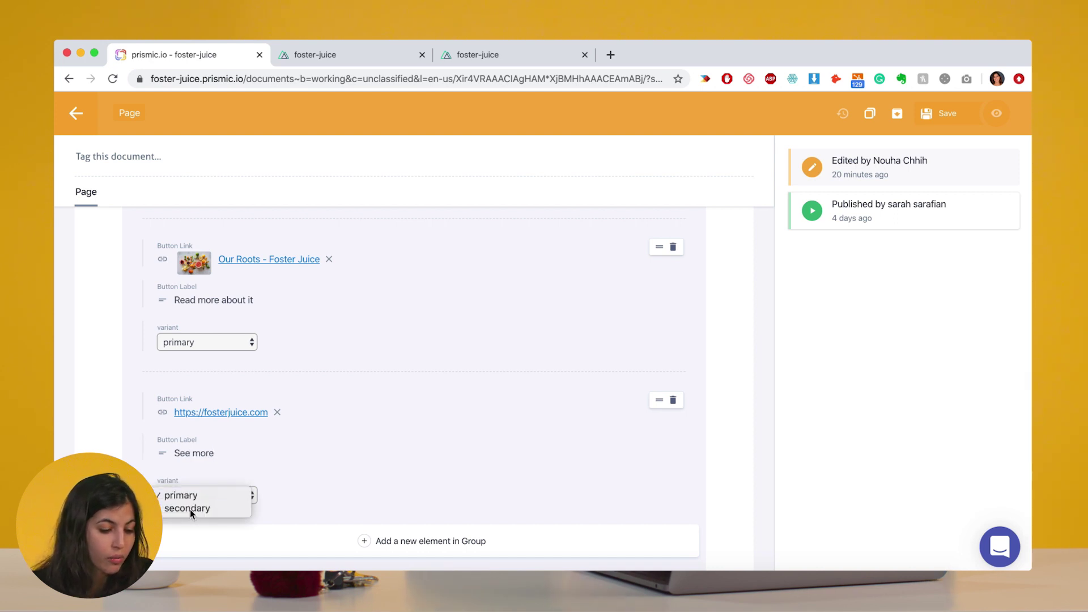
pyautogui.click(190, 509)
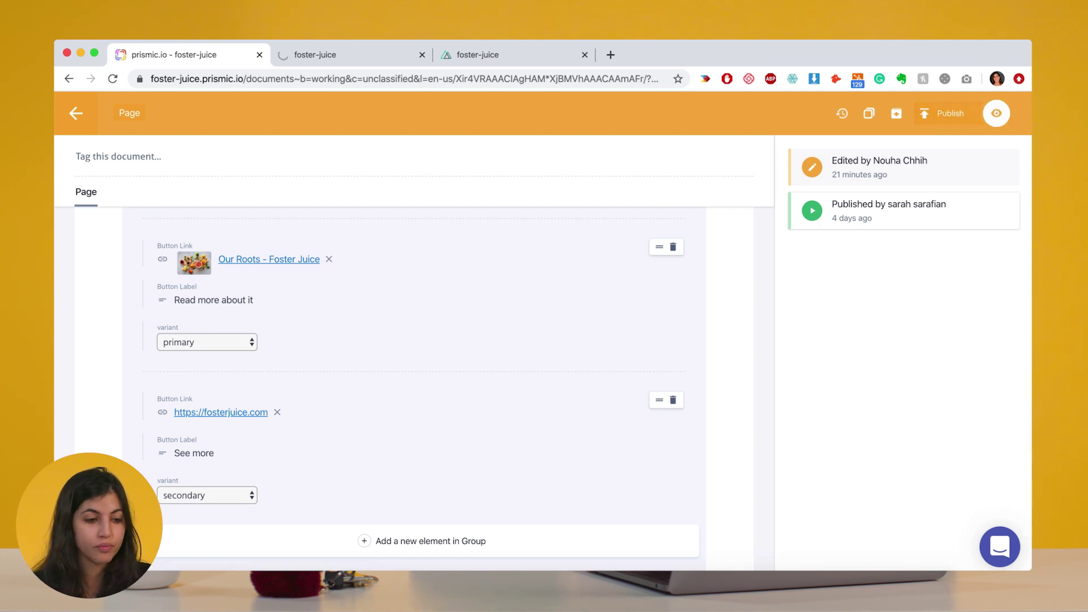
pyautogui.click(345, 57)
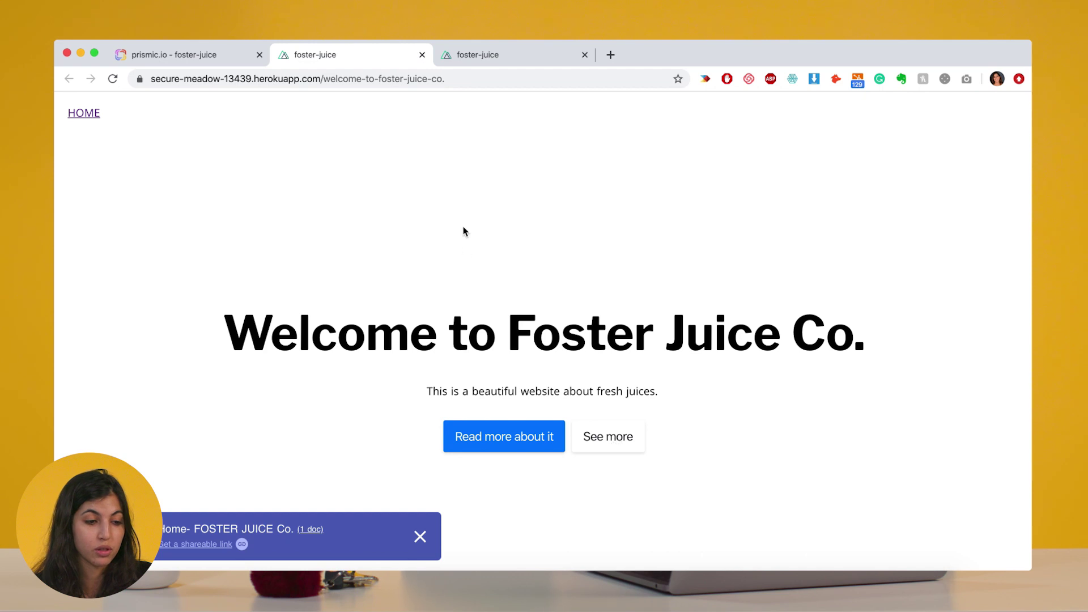
# - Return to the Home page document, move the Graphic Section slice above the Call to action slice, and save
pyautogui.click(223, 63)
pyautogui.scroll(-10, 304, 379)
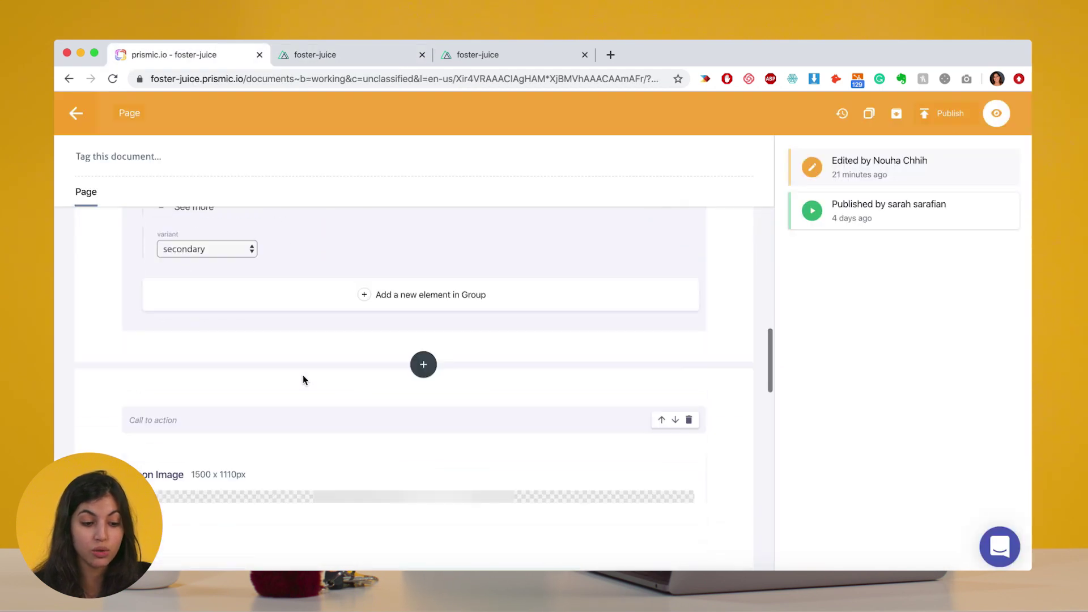
pyautogui.moveTo(304, 380)
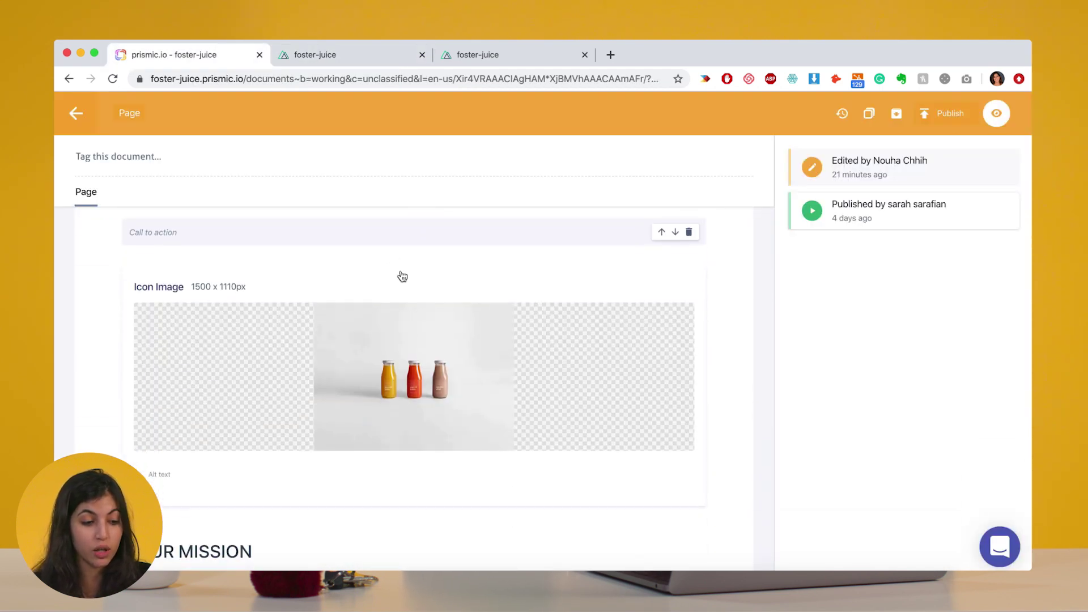
pyautogui.scroll(-15, 381, 361)
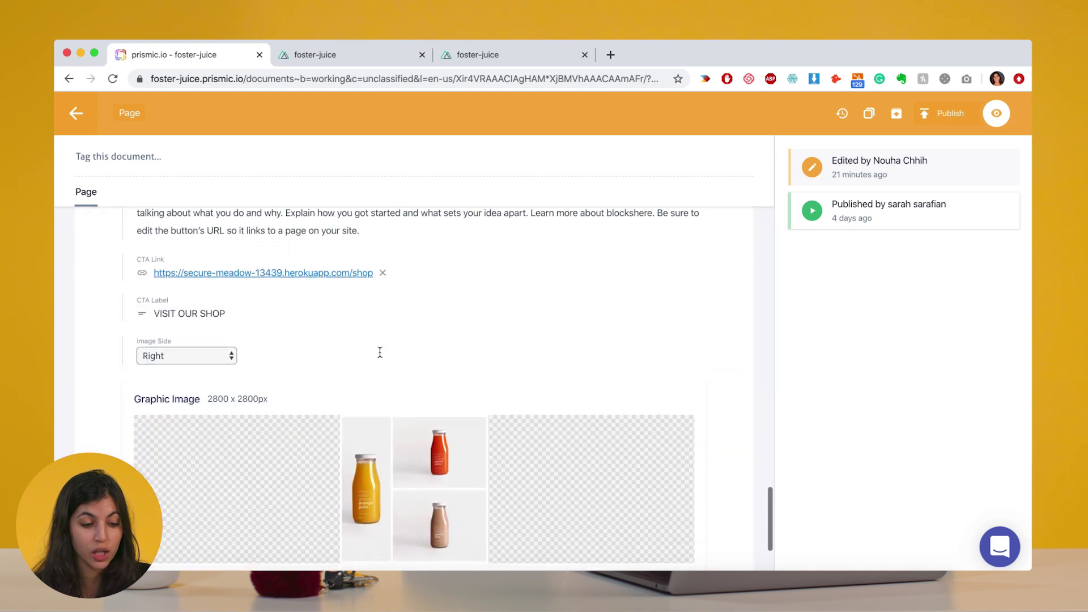
pyautogui.scroll(10, 381, 357)
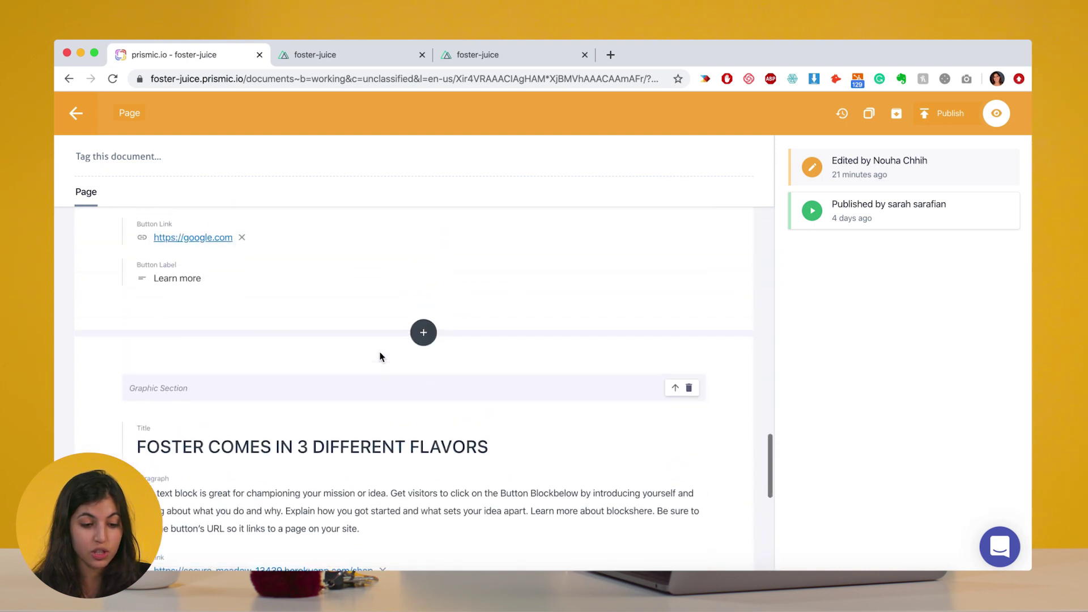
pyautogui.click(674, 393)
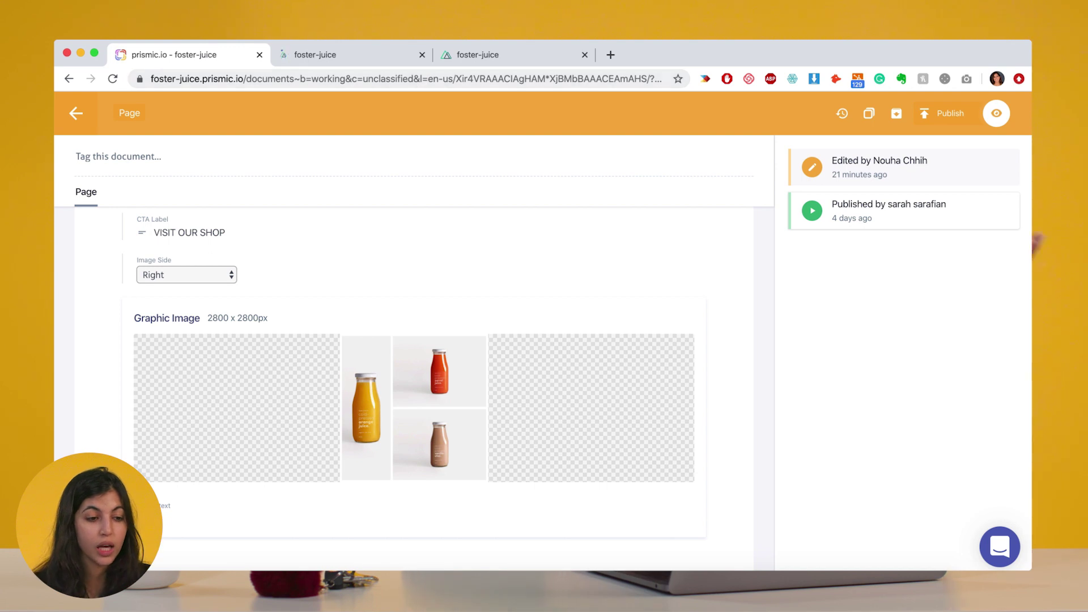
# - Check the slice order in the website preview down to OUR MISSION, and go back to the Prismic document
pyautogui.click(362, 55)
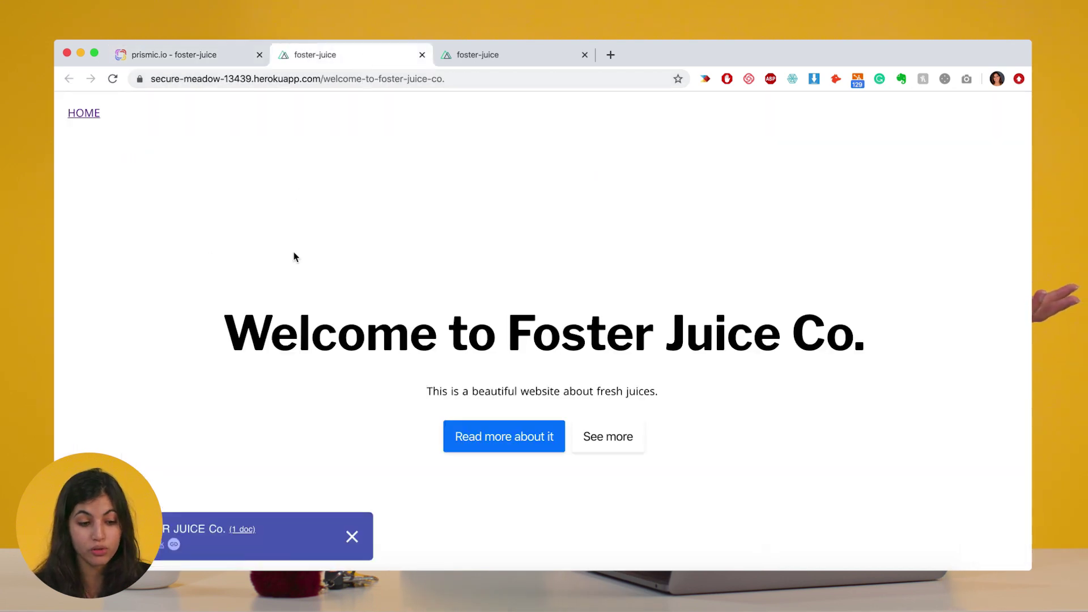
pyautogui.scroll(-20, 294, 257)
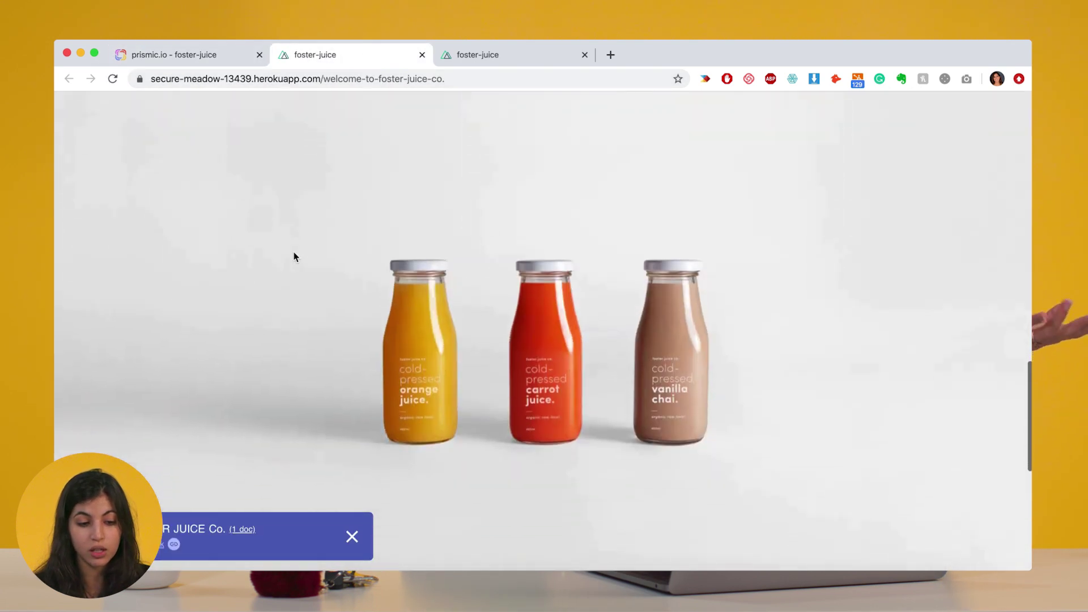
pyautogui.scroll(-8, 294, 257)
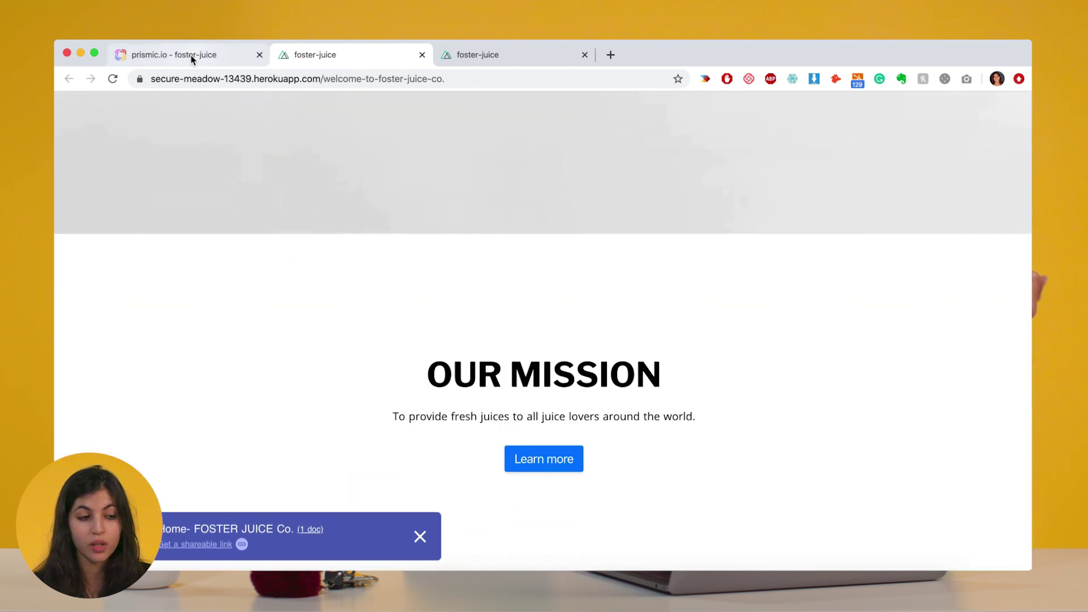
pyautogui.click(191, 57)
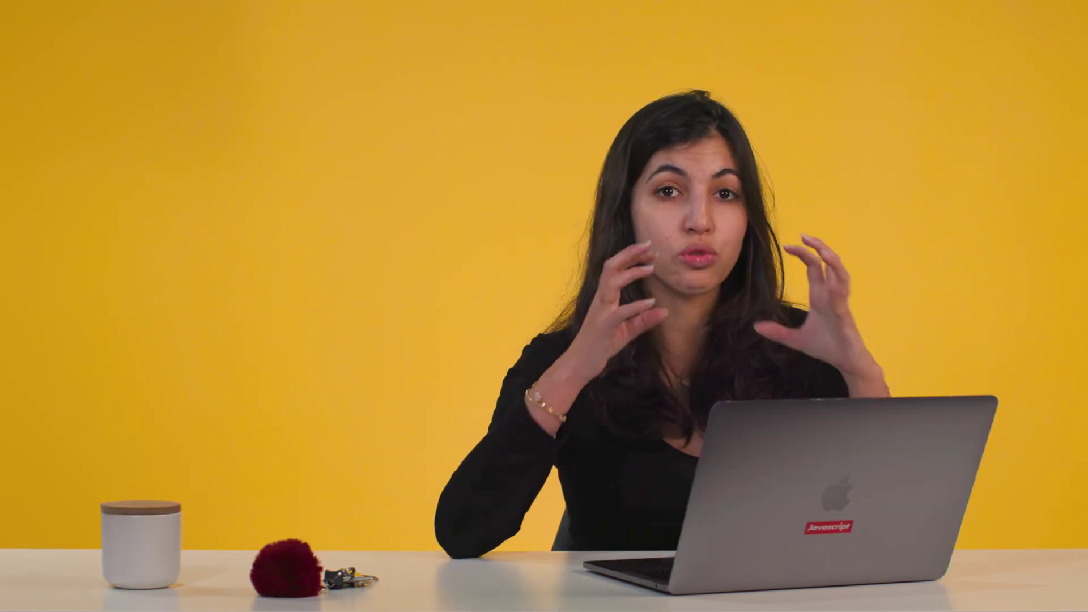